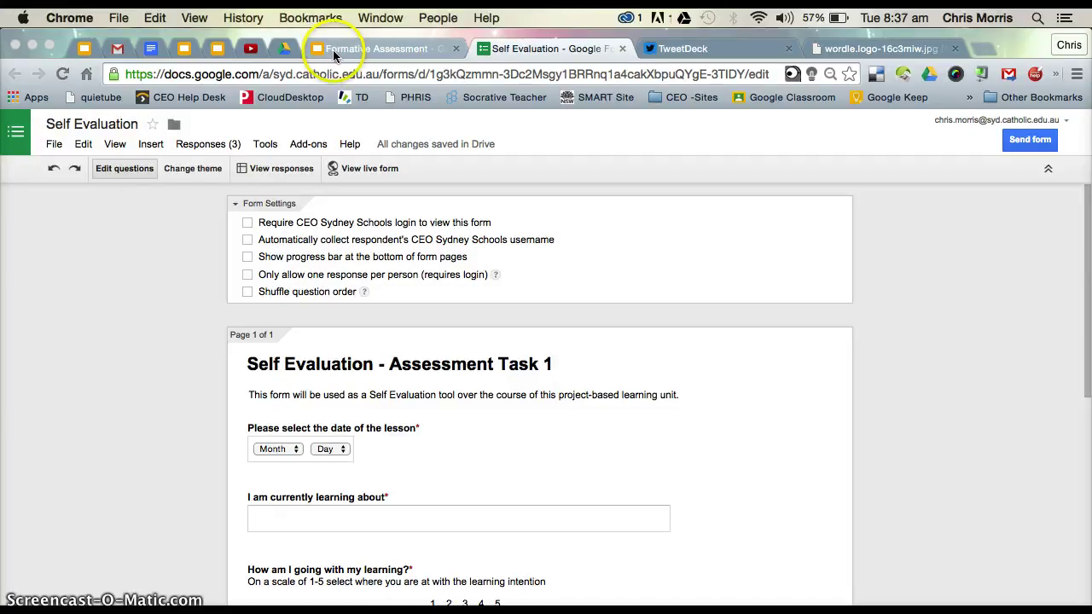
Switch to the Formative Assessment presentation and present it from the title slide
left_click(359, 49)
left_click(124, 218)
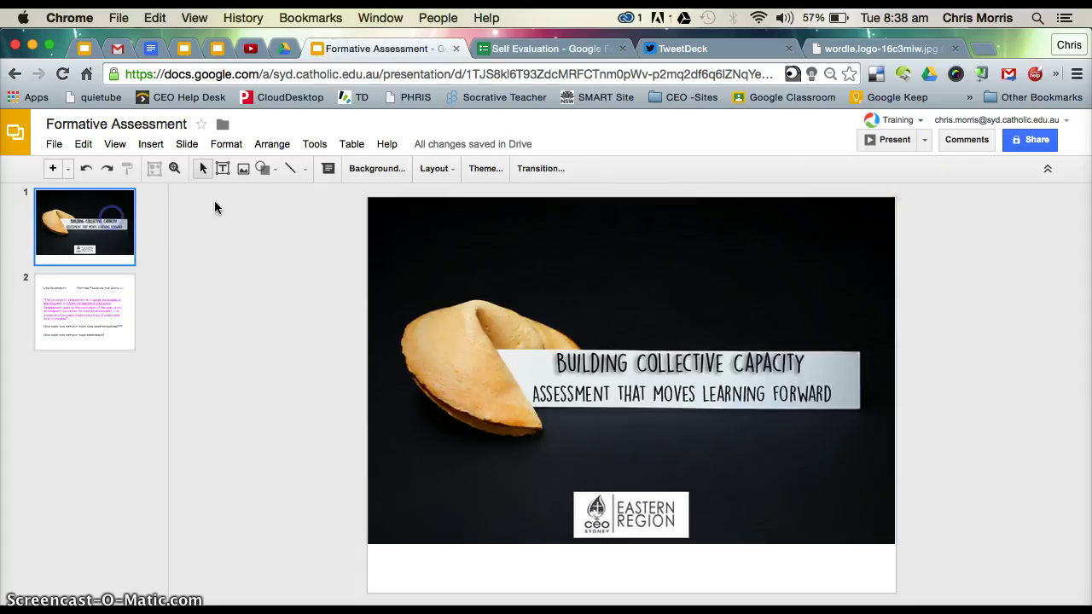
left_click(895, 145)
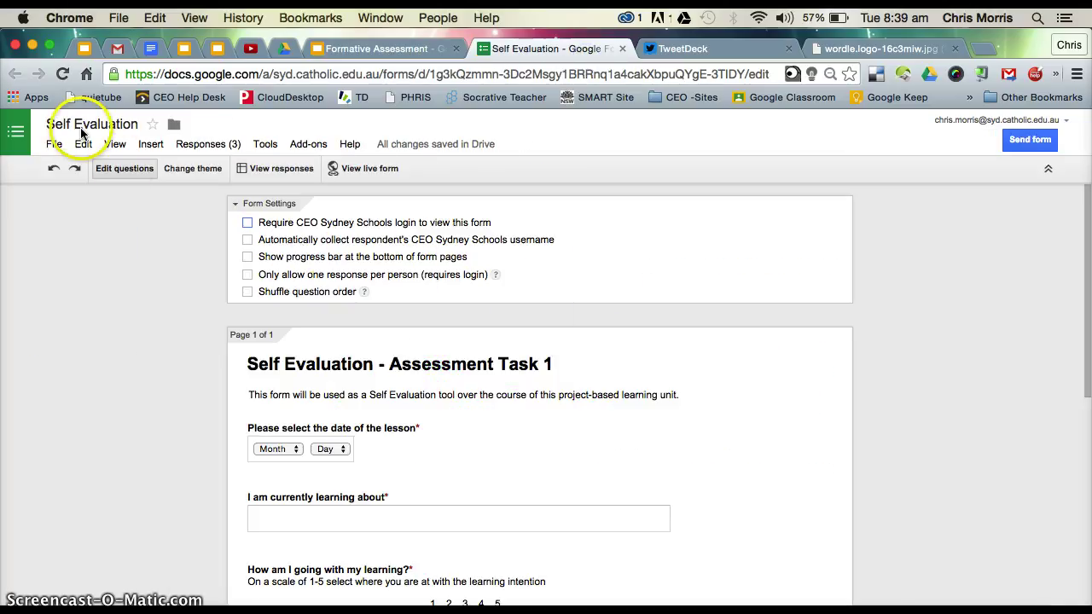
Return to the Self Evaluation form and review the settings of the "Please select the date of the lesson" question, closing its editor unchanged
left_click(284, 48)
left_click(543, 49)
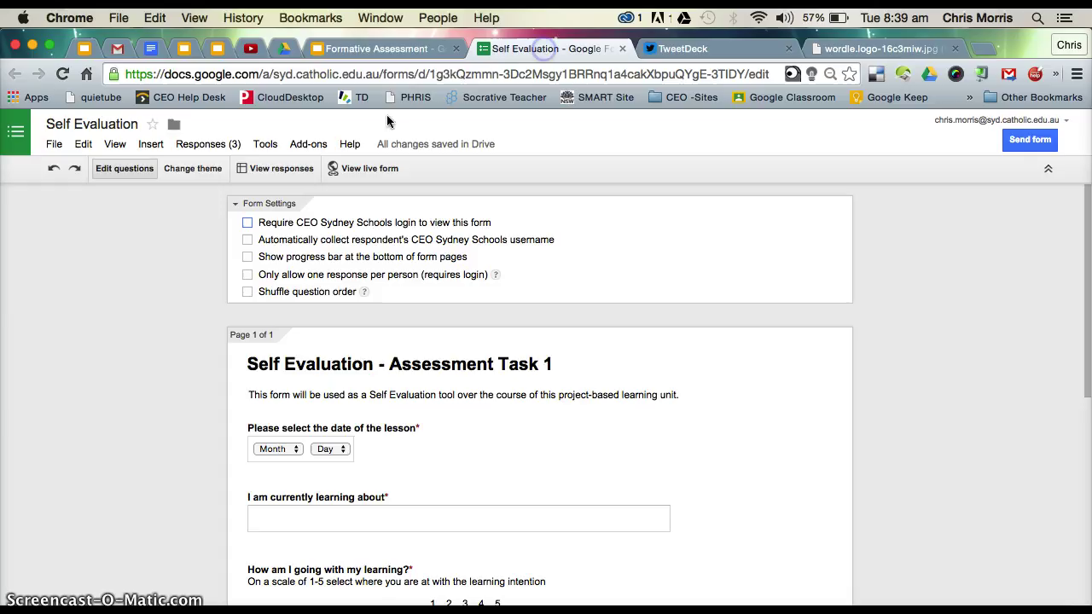
scroll(319, 353, "down", 2)
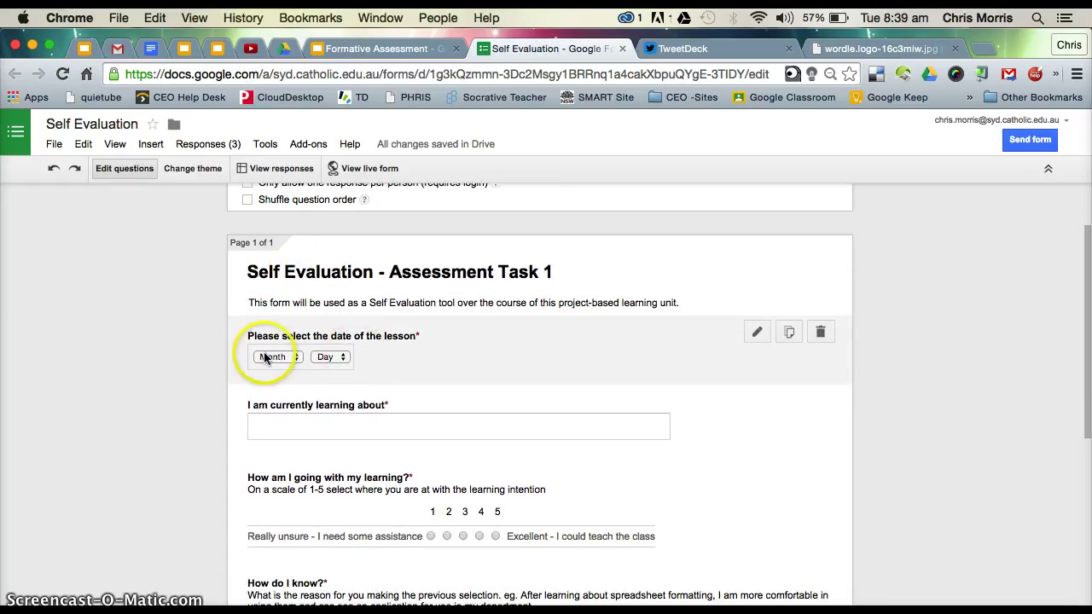
left_click(154, 142)
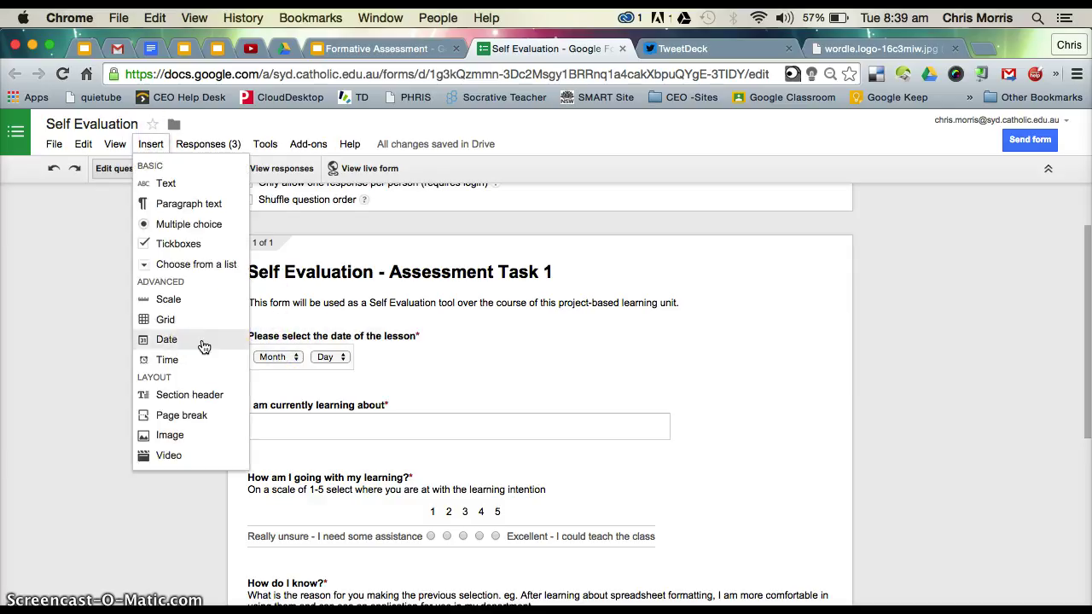
left_click(466, 353)
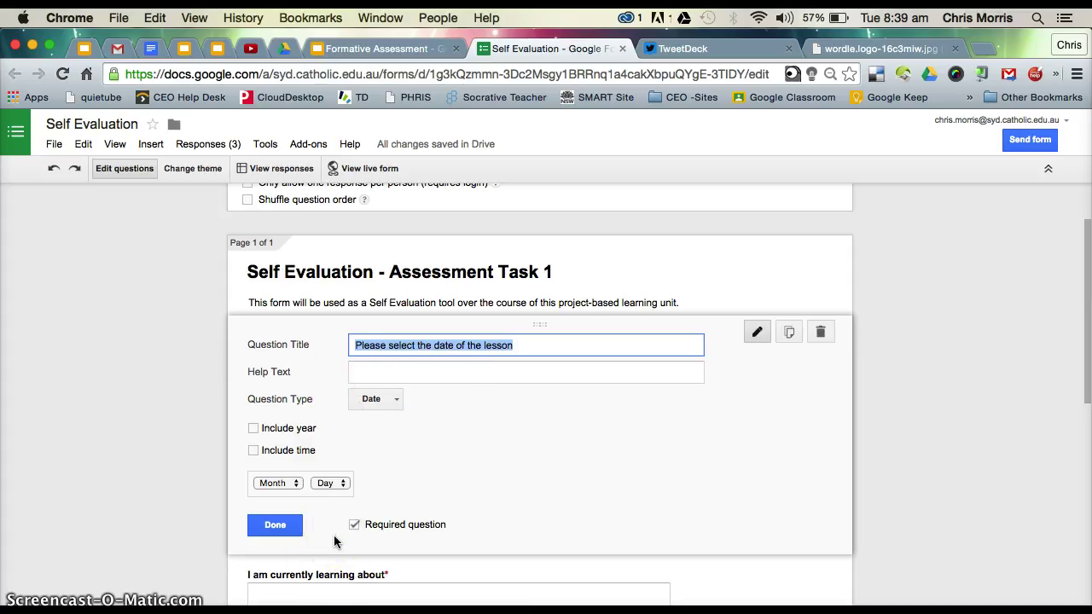
left_click(308, 531)
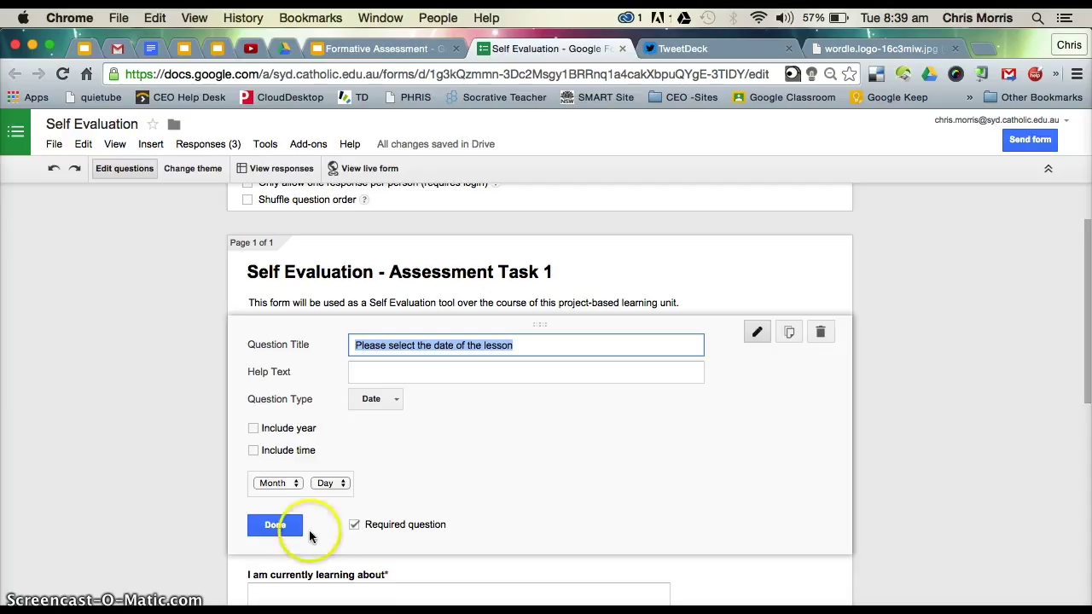
left_click(275, 525)
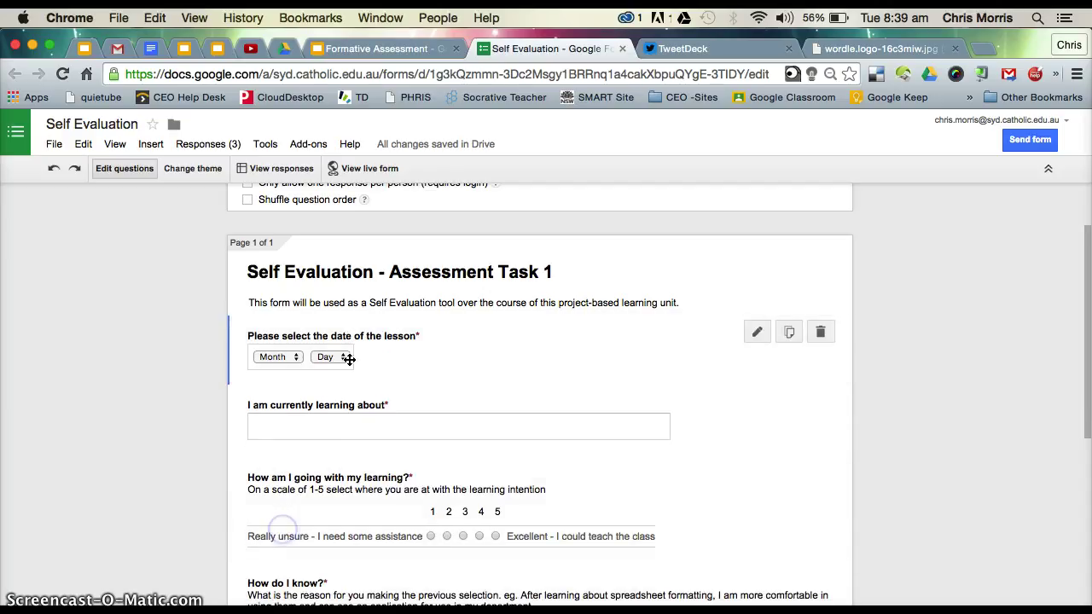
scroll(427, 360, "up", 2)
scroll(342, 367, "down", 1)
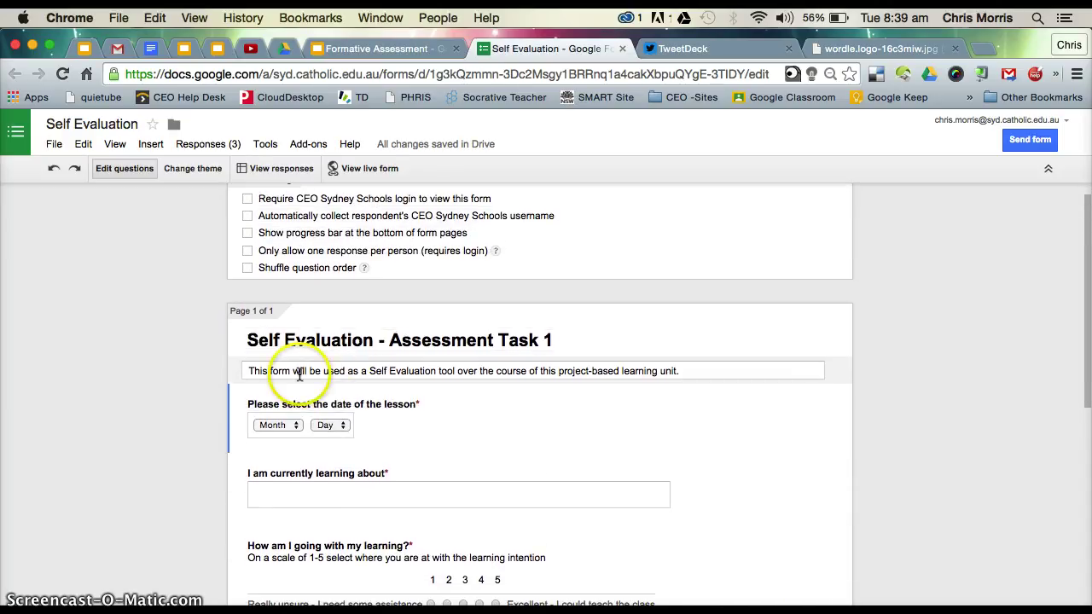
left_click(281, 412)
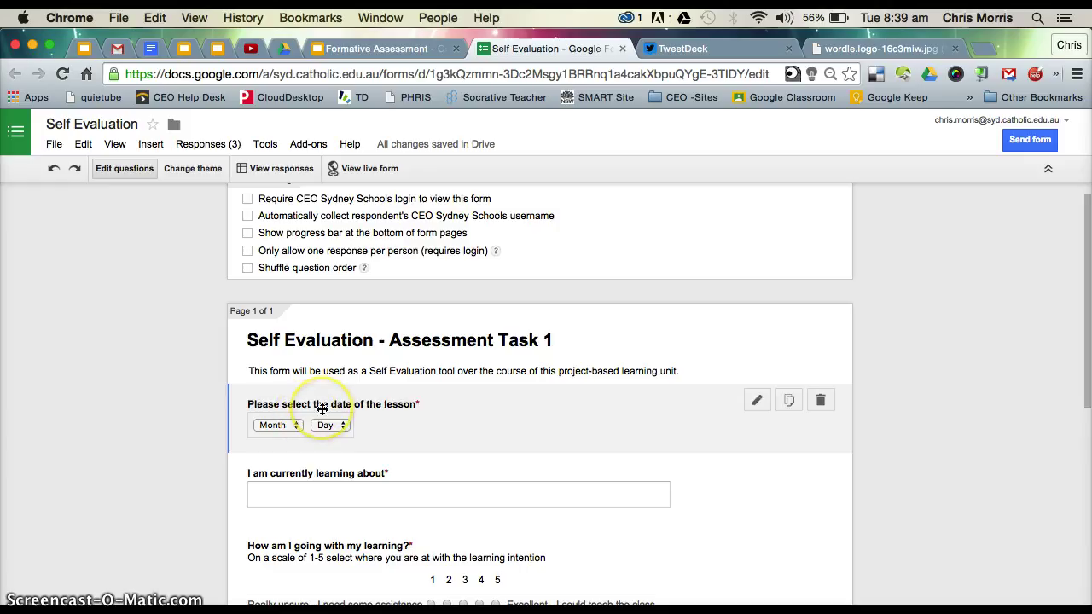
scroll(323, 409, "up", 1)
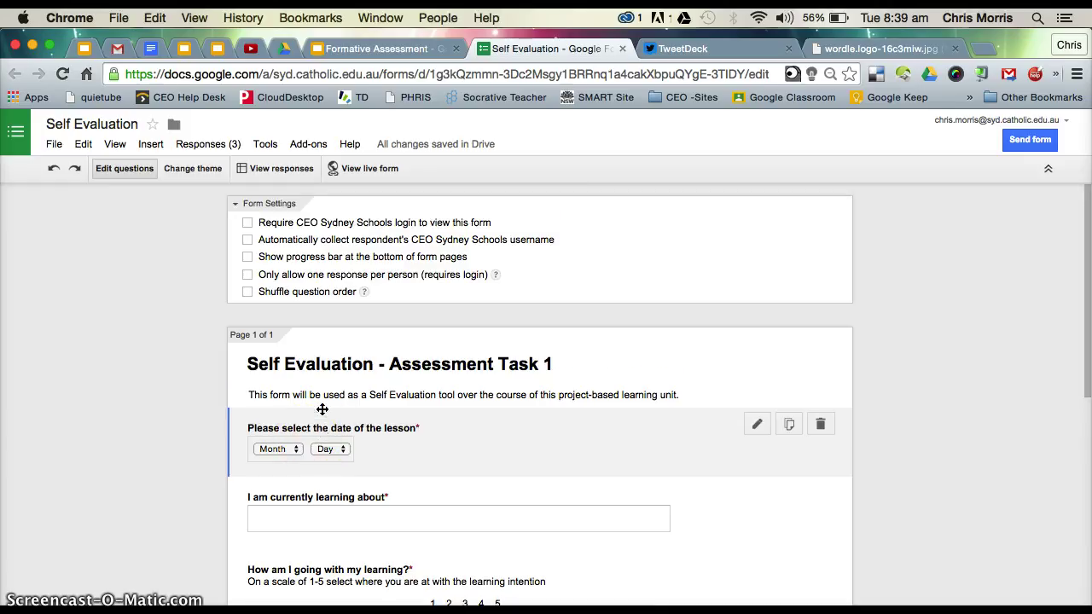
left_click(239, 393)
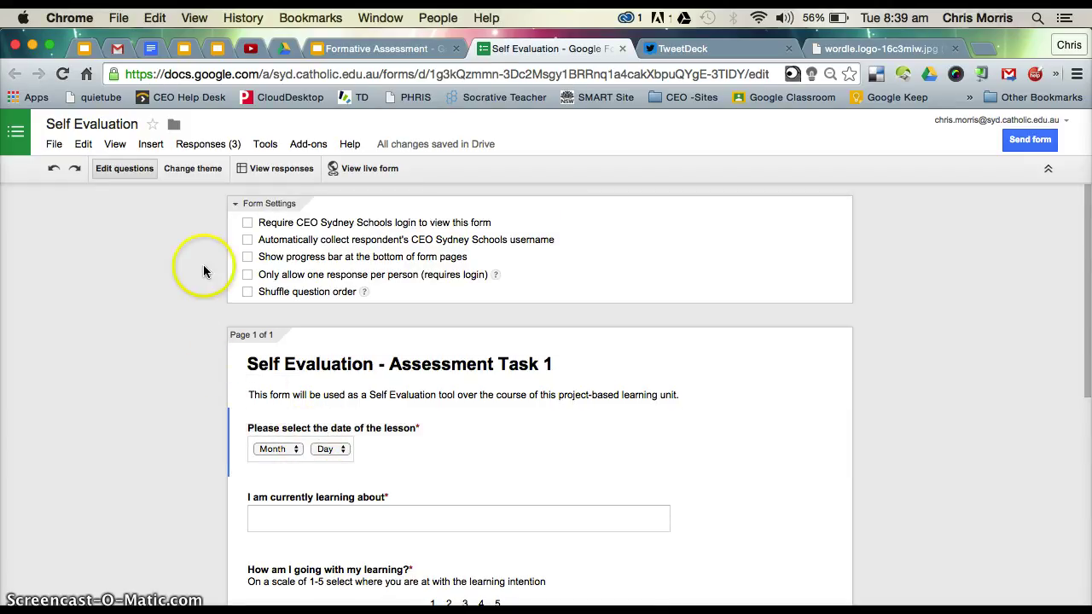
left_click(196, 423)
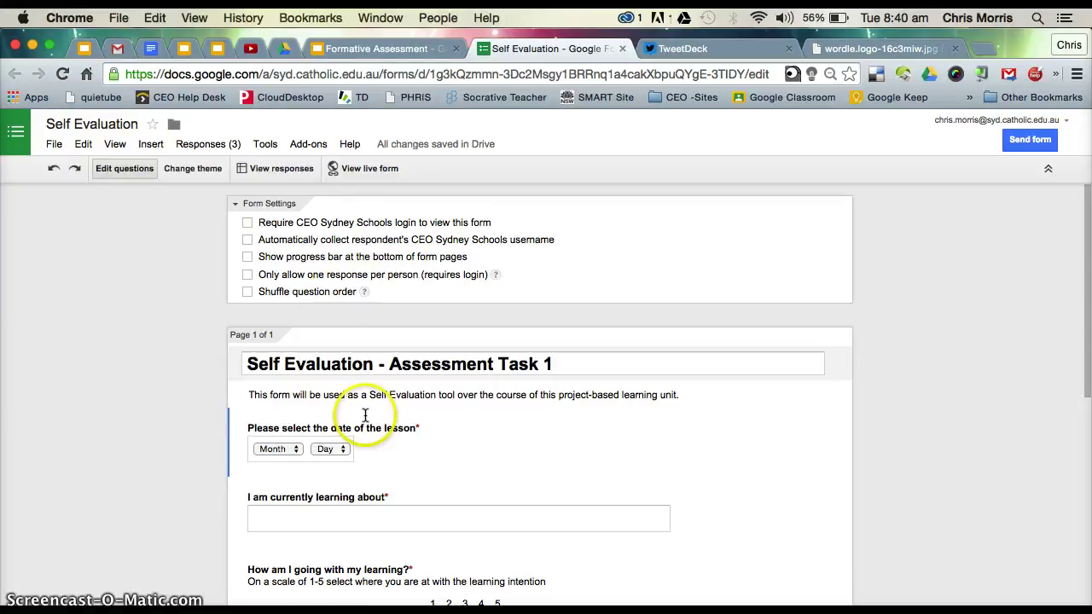
Review the settings of the "I am currently learning about" paragraph text question and close its editor
scroll(421, 480, "down", 1)
scroll(420, 481, "down", 2)
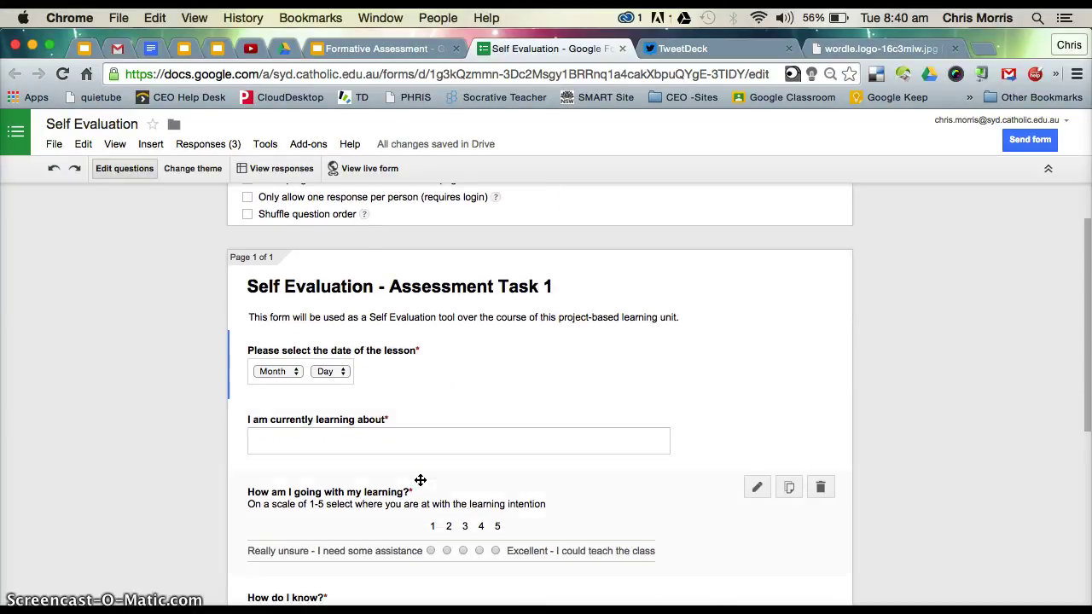
left_click(296, 437)
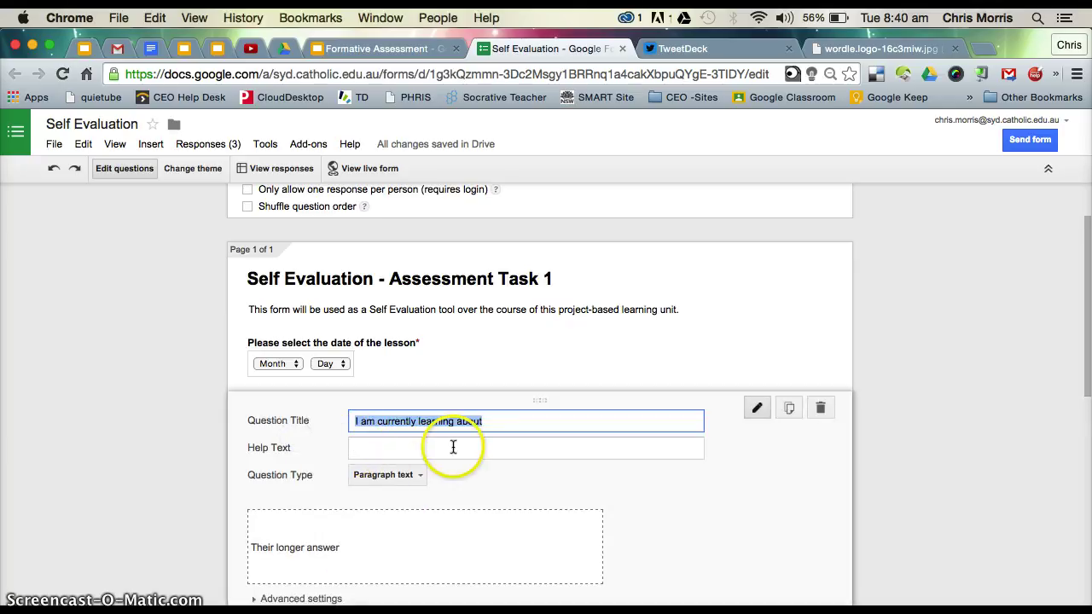
scroll(439, 508, "down", 3)
left_click(273, 548)
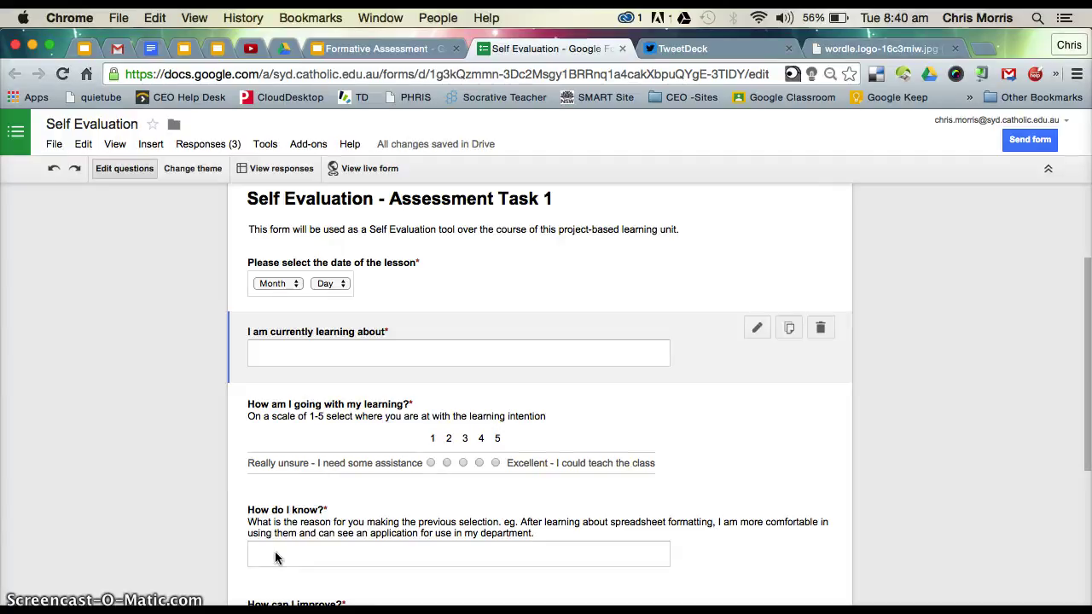
left_click(305, 353)
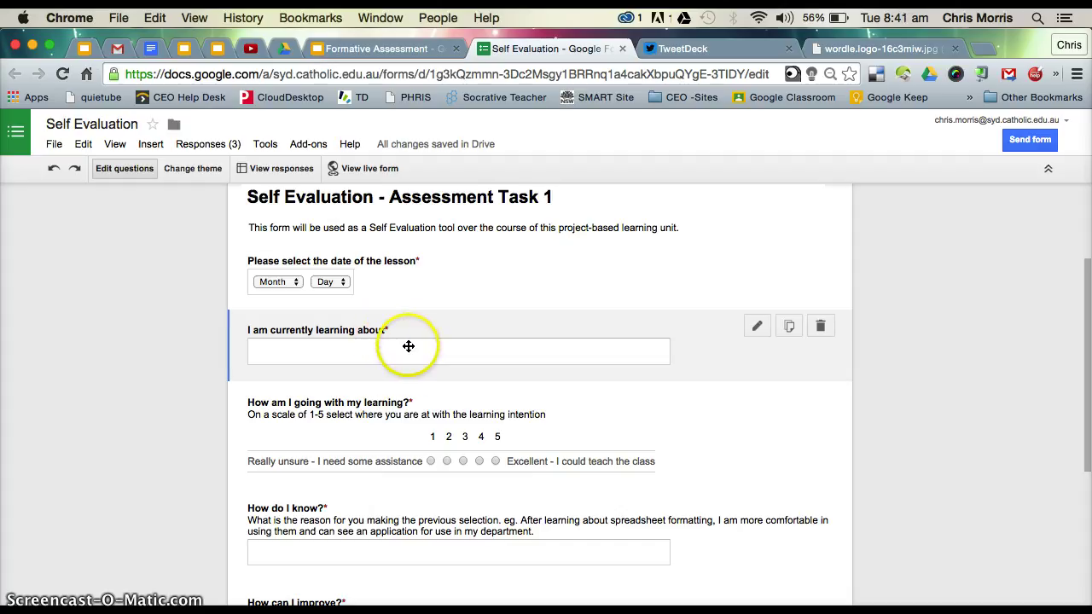
Open the "How am I going with my learning?" question for editing and look up Scale among the insertable question types
scroll(409, 346, "down", 1)
scroll(409, 346, "down", 2)
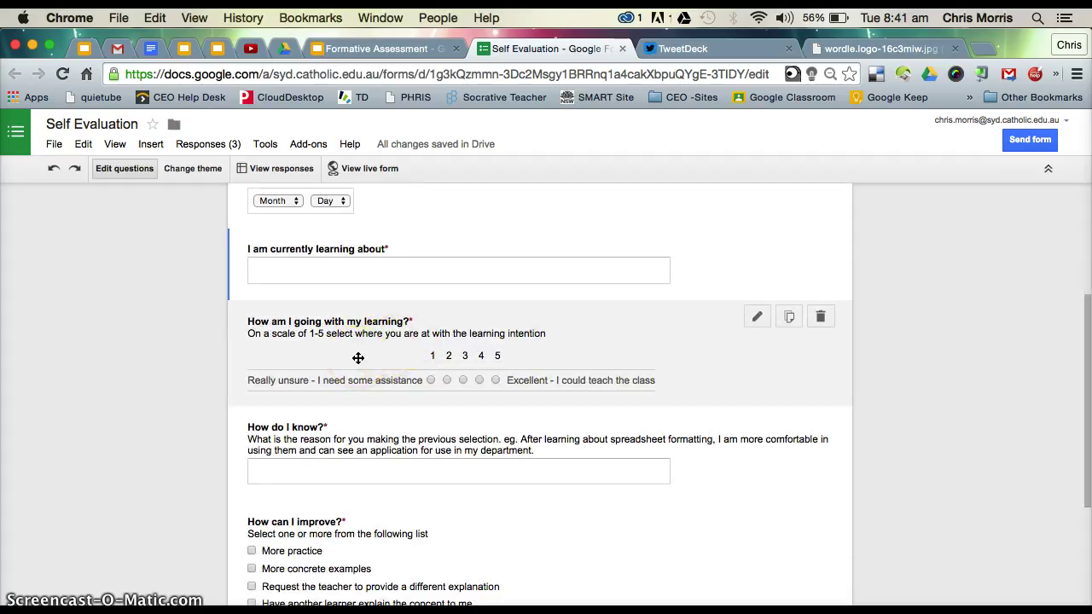
left_click(329, 370)
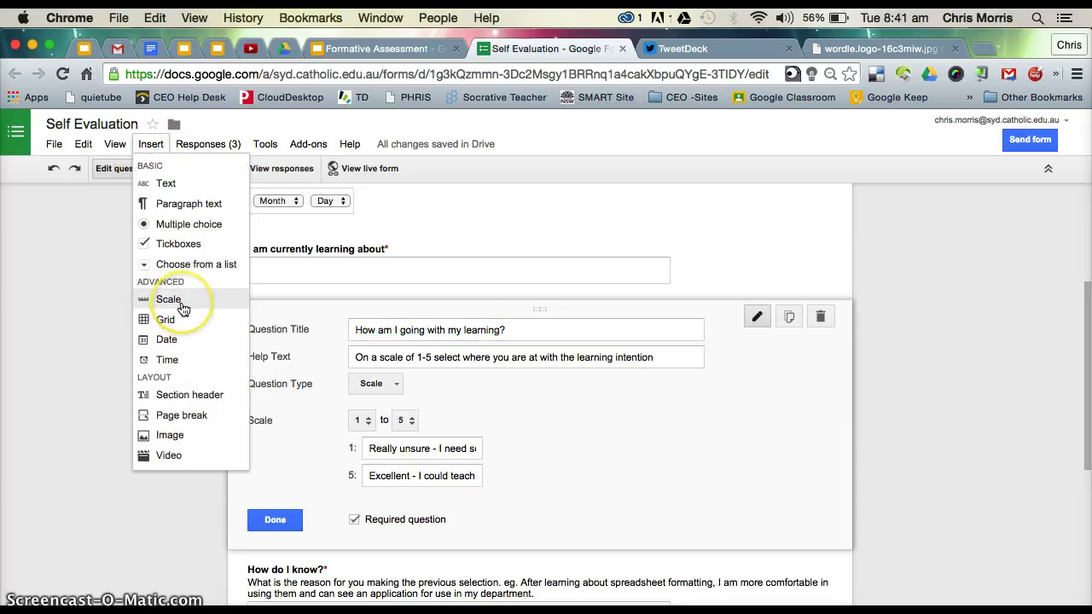
left_click(542, 427)
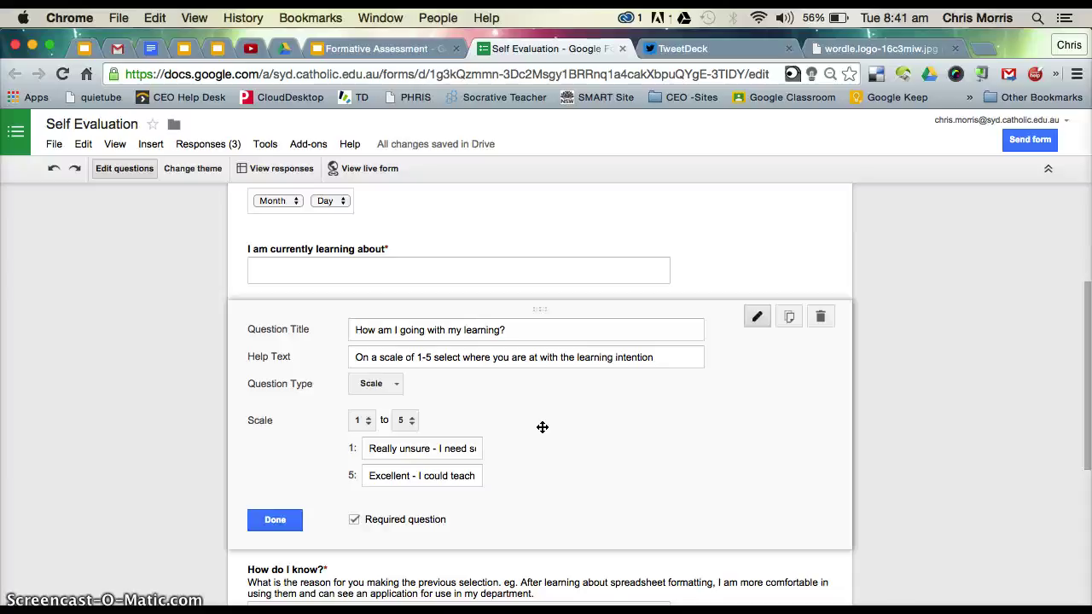
Examine the full labels for points 1 and 5 of the learning scale question and close its editor
scroll(543, 426, "down", 1)
left_click(420, 428)
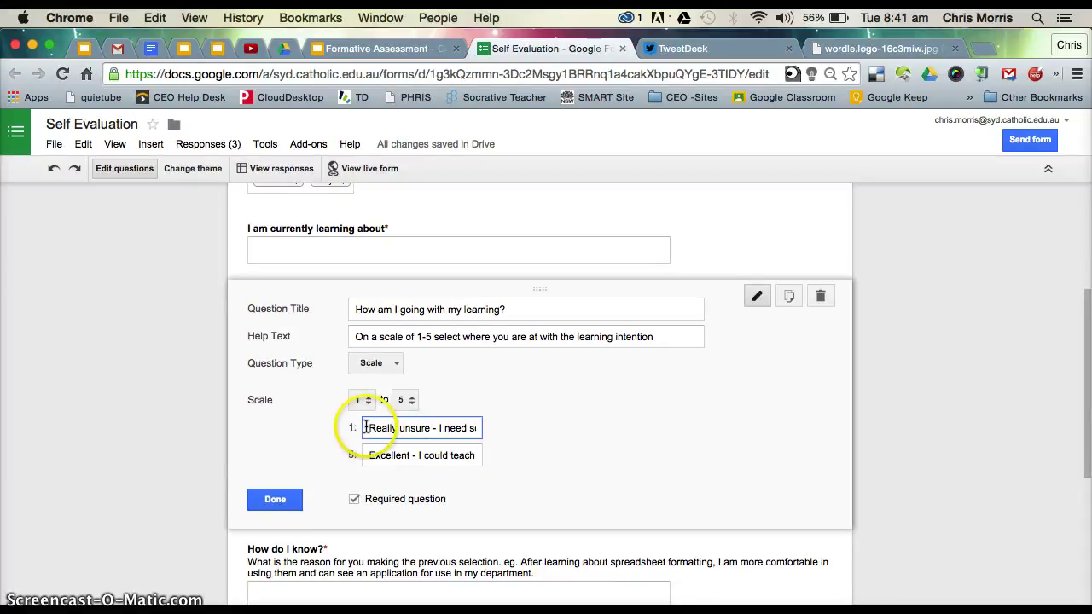
left_click_drag(370, 428, 519, 426)
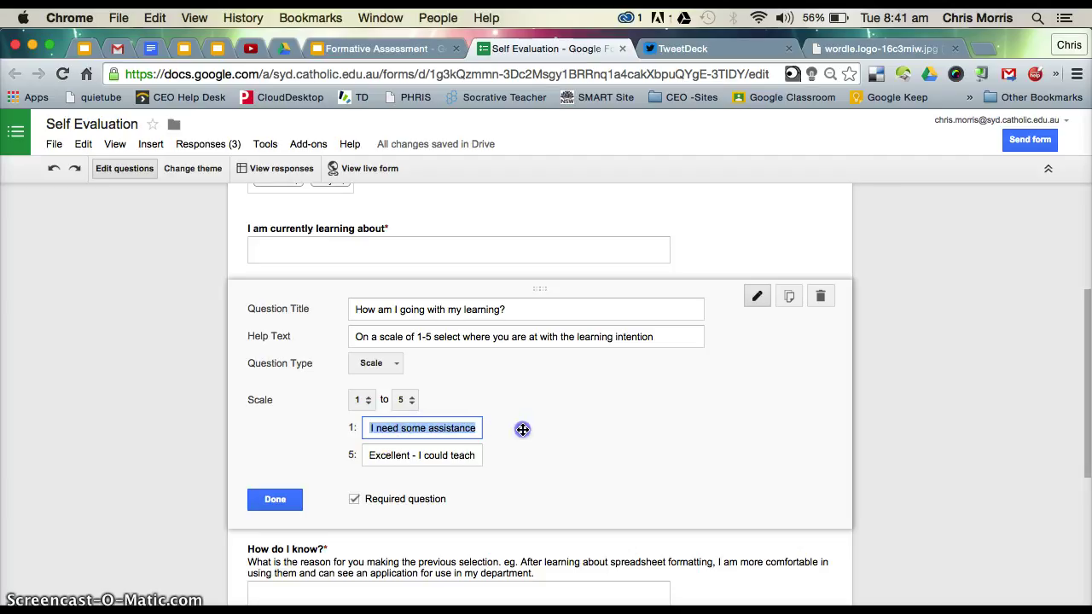
left_click(365, 454)
left_click_drag(365, 455, 515, 467)
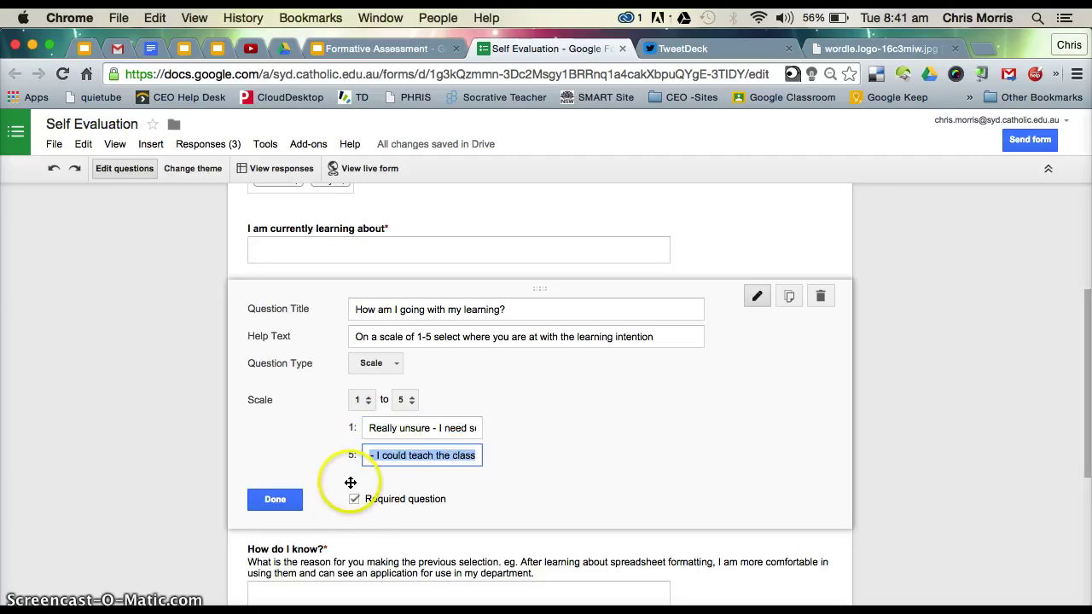
left_click(280, 501)
right_click(280, 502)
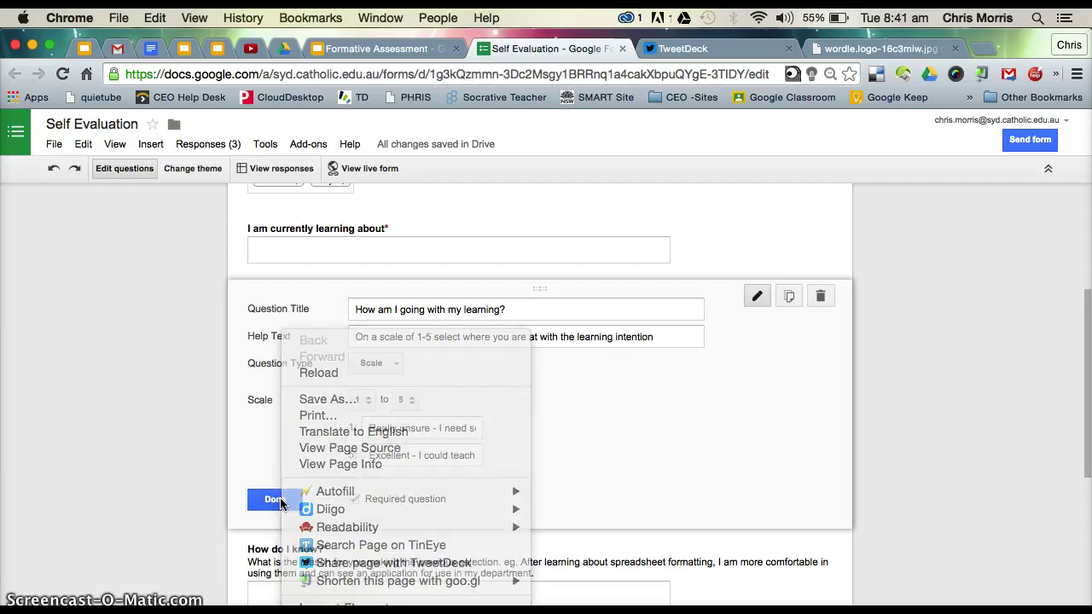
left_click(393, 495)
Read through the "How do I know?" question and the answer choices under "How can I improve?"
scroll(392, 495, "down", 2)
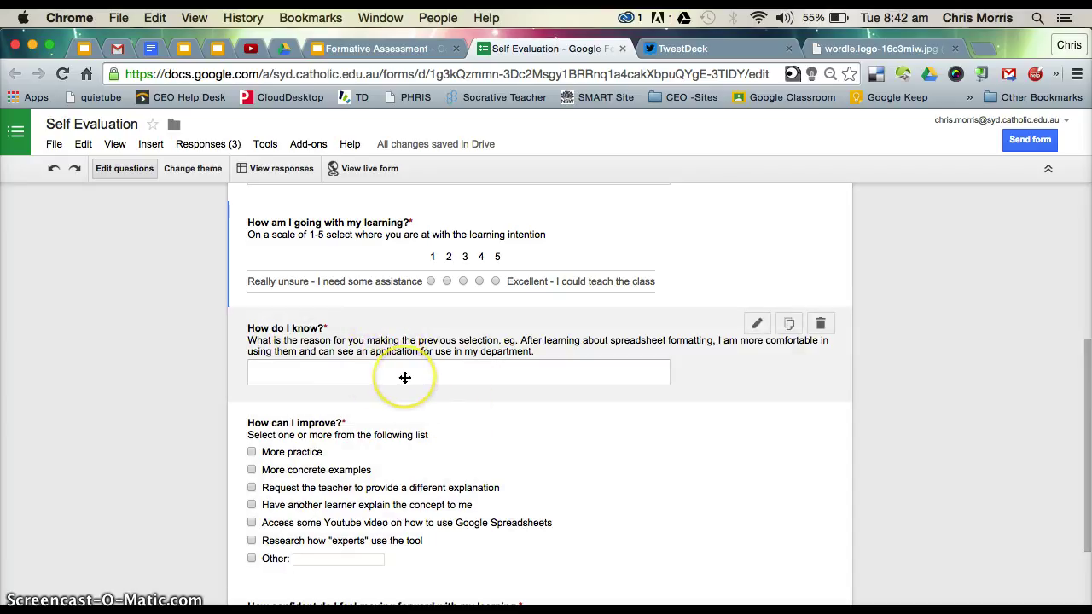
scroll(406, 378, "down", 1)
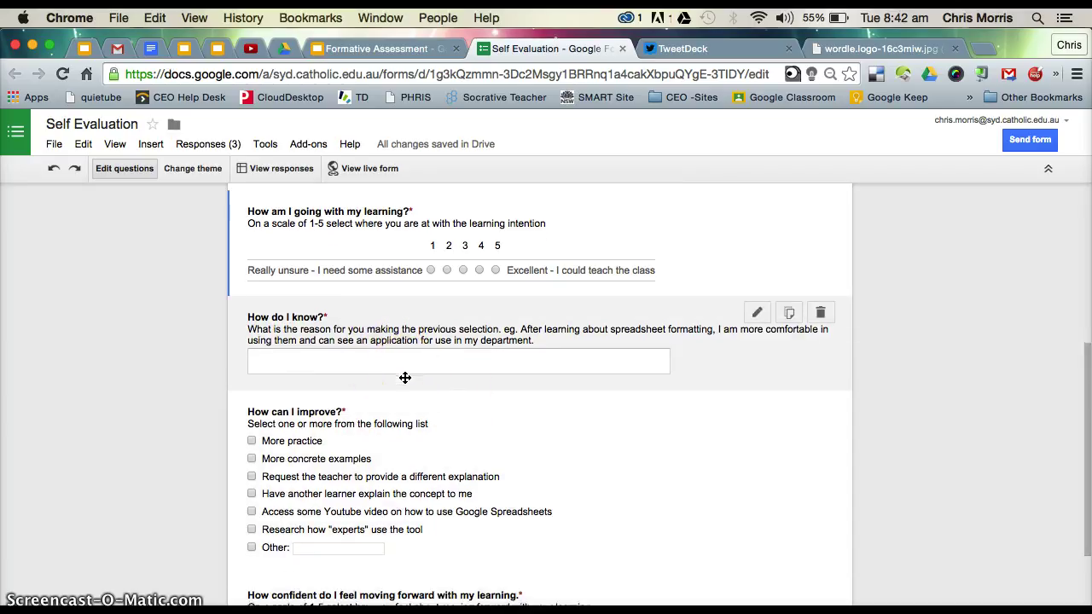
scroll(404, 310, "down", 5)
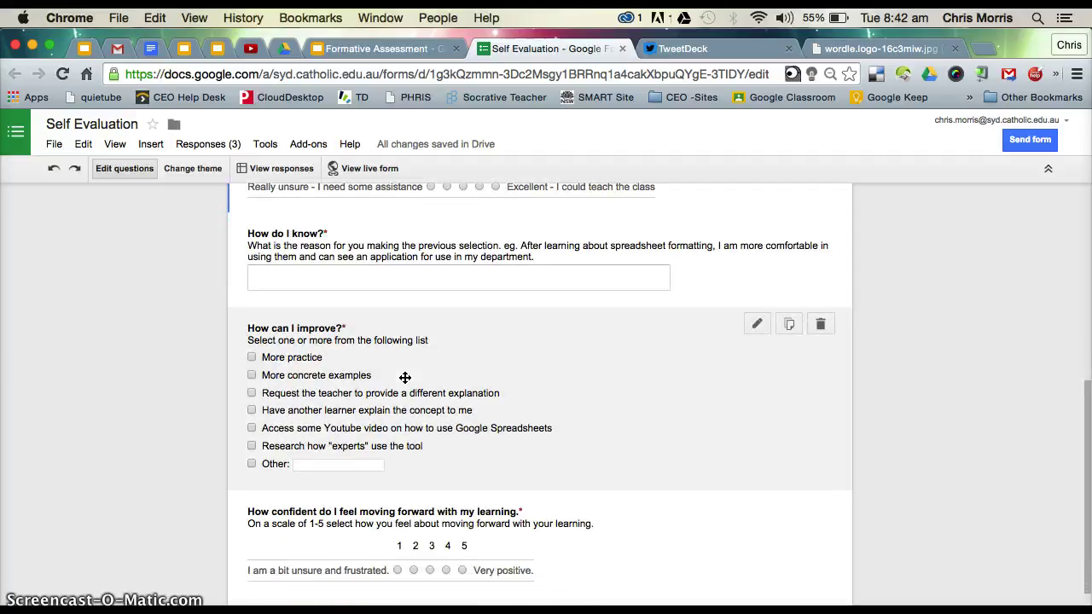
left_click(387, 399)
scroll(387, 366, "down", 2)
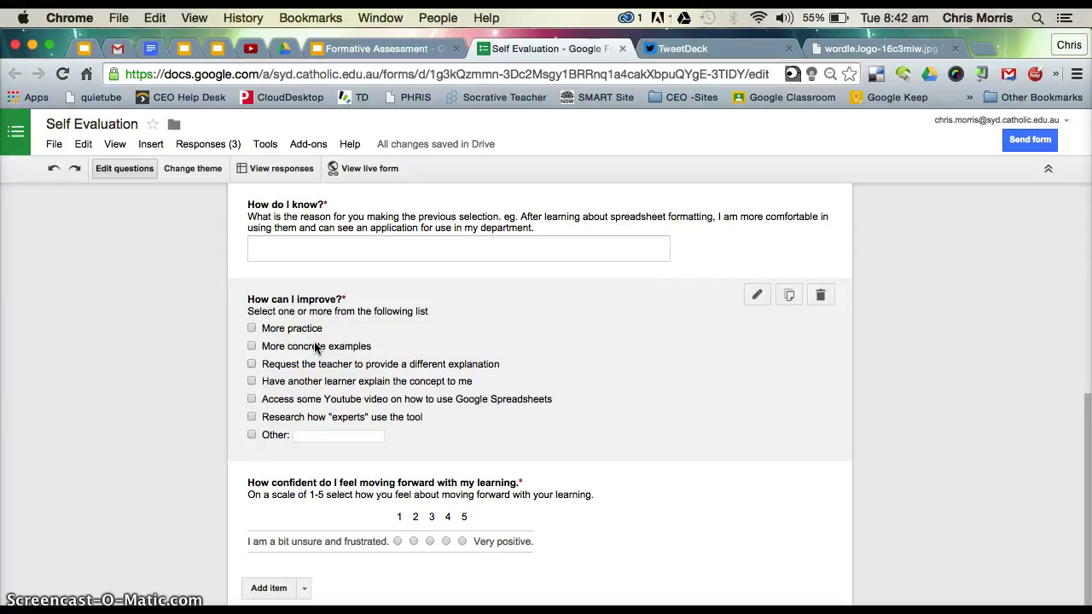
scroll(315, 347, "up", 2)
scroll(315, 346, "down", 2)
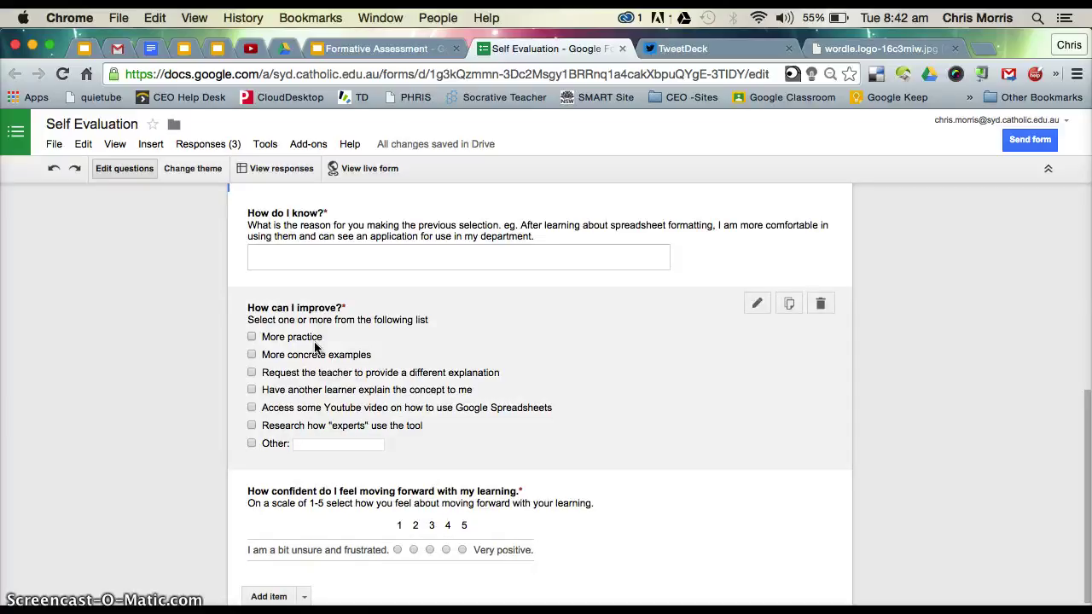
scroll(315, 347, "down", 1)
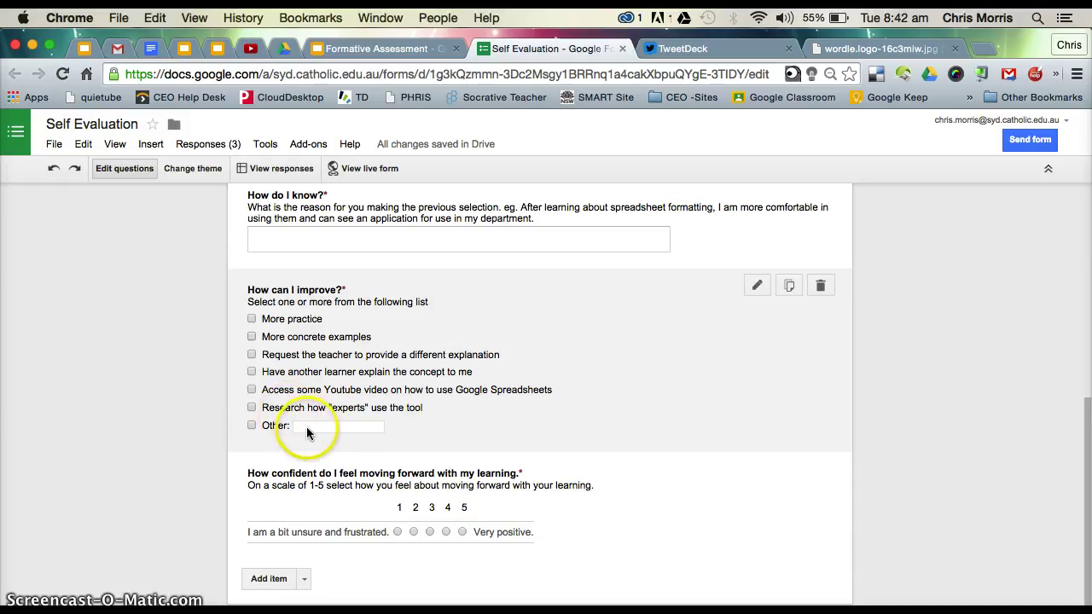
Open the "How can I improve?" checkbox question for editing, review its options and close the editor
scroll(317, 430, "up", 1)
left_click(389, 378)
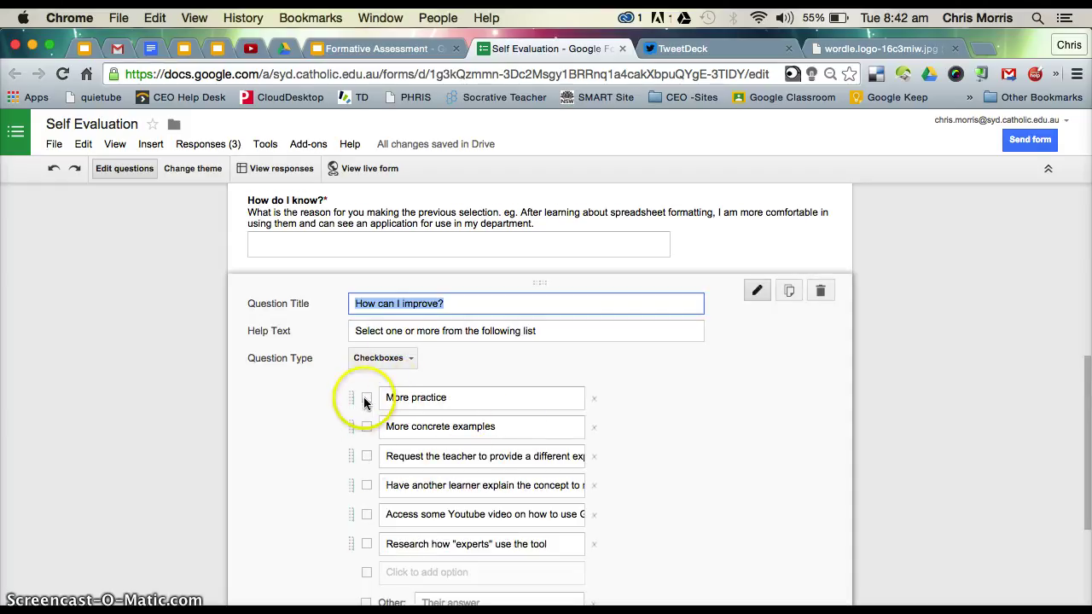
scroll(378, 478, "down", 2)
left_click(288, 495)
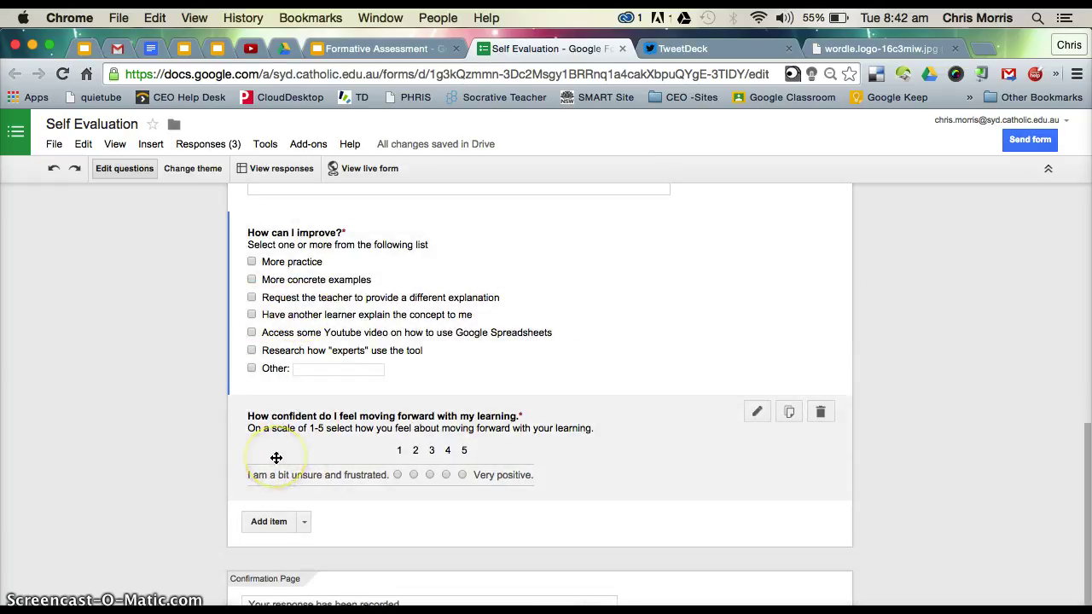
Examine the 1-5 scale question "How confident do I feel moving forward with my learning." and its end labels
scroll(275, 459, "down", 2)
left_click(367, 429)
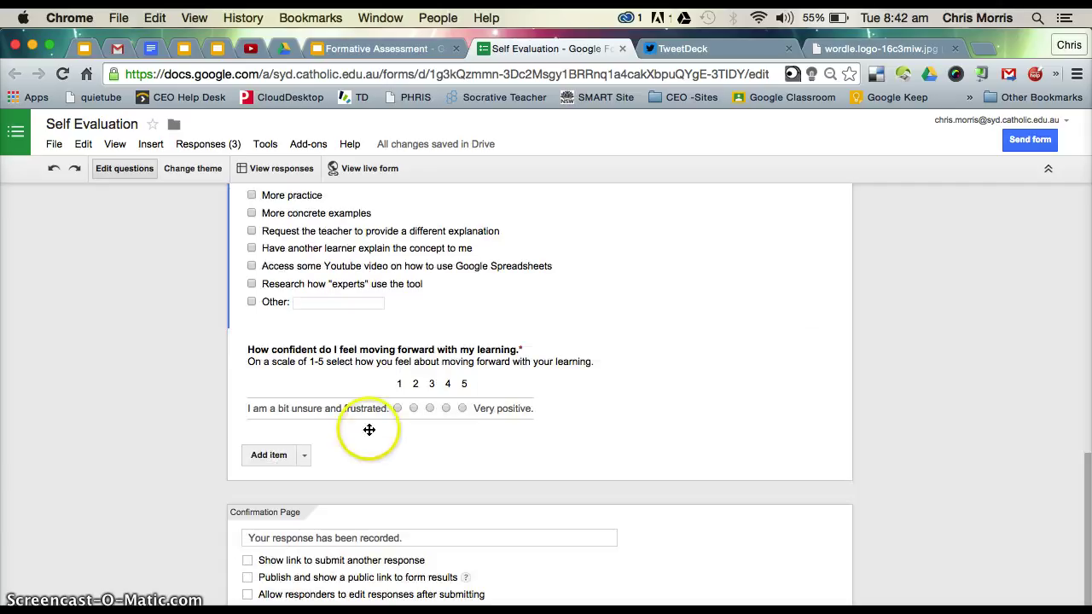
left_click(463, 409)
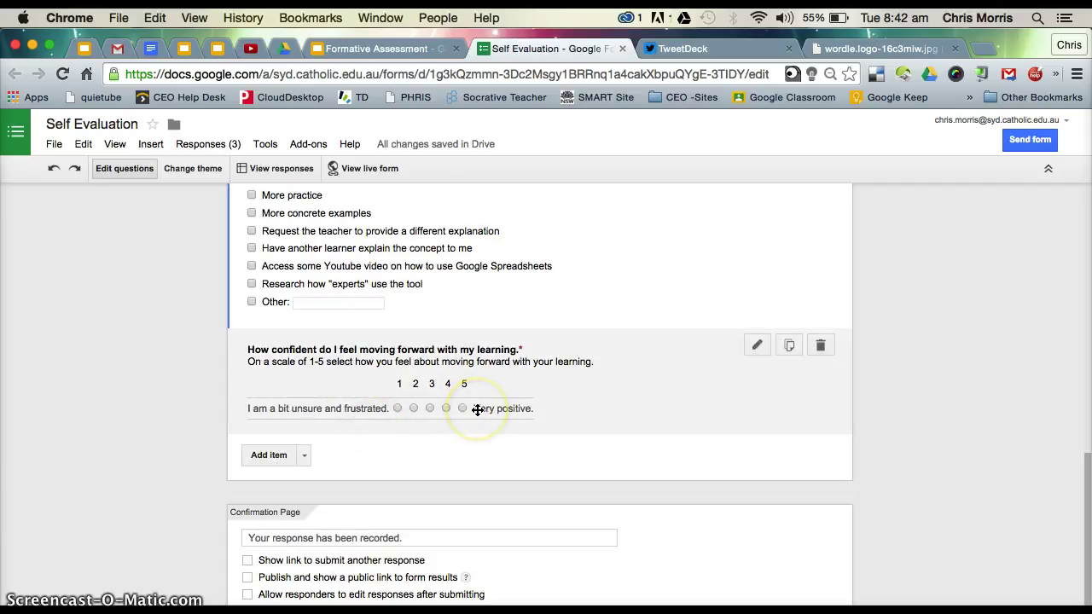
scroll(478, 410, "up", 5)
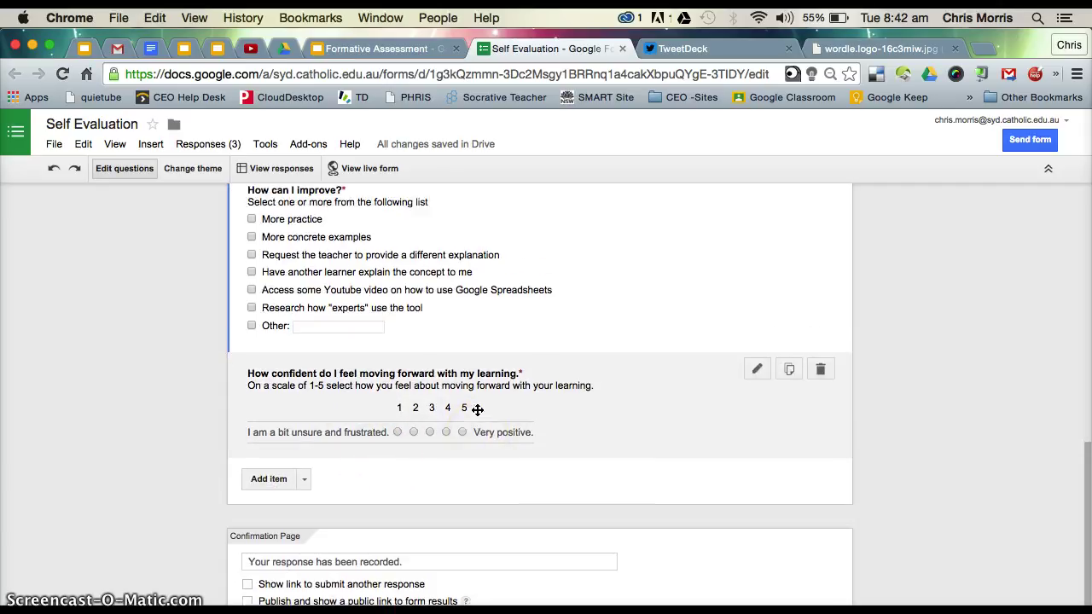
Open the live form, generate a shortened goo.gl link with QR code for its address, and dismiss the result
scroll(478, 410, "up", 5)
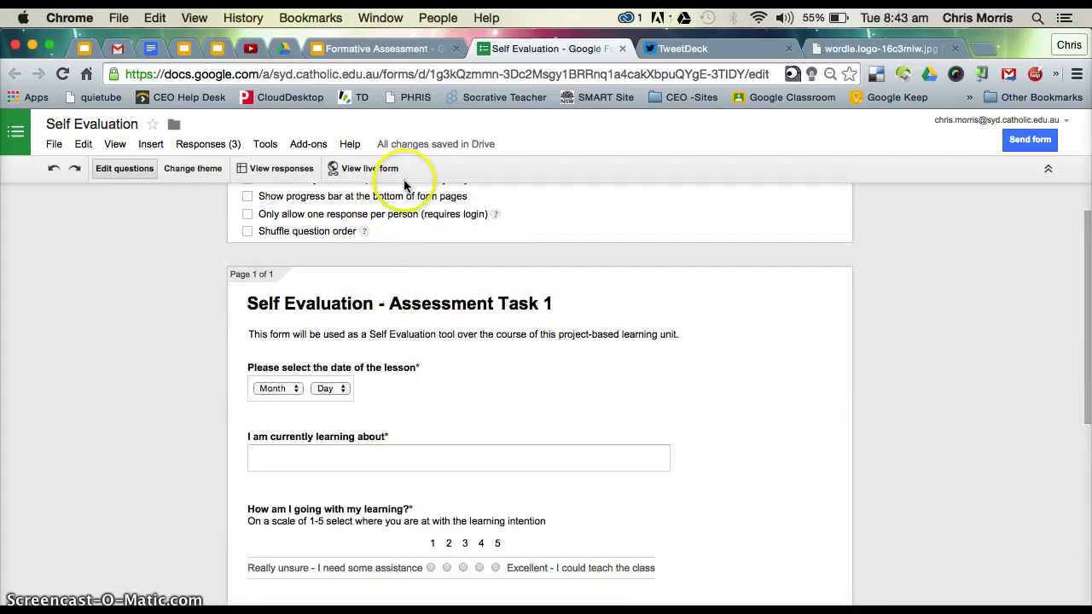
scroll(378, 286, "up", 1)
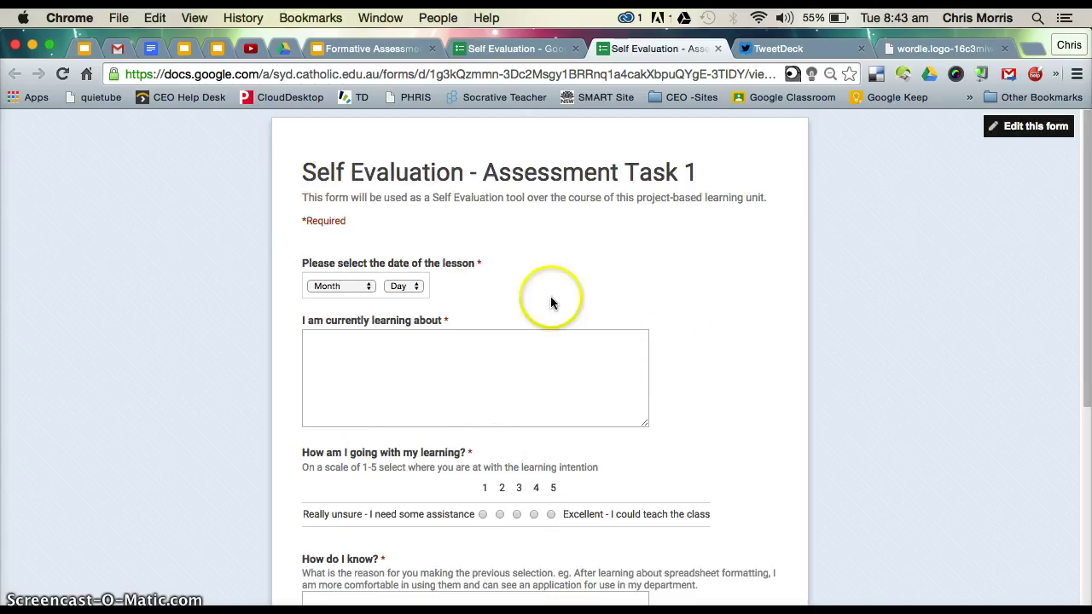
left_click(589, 74)
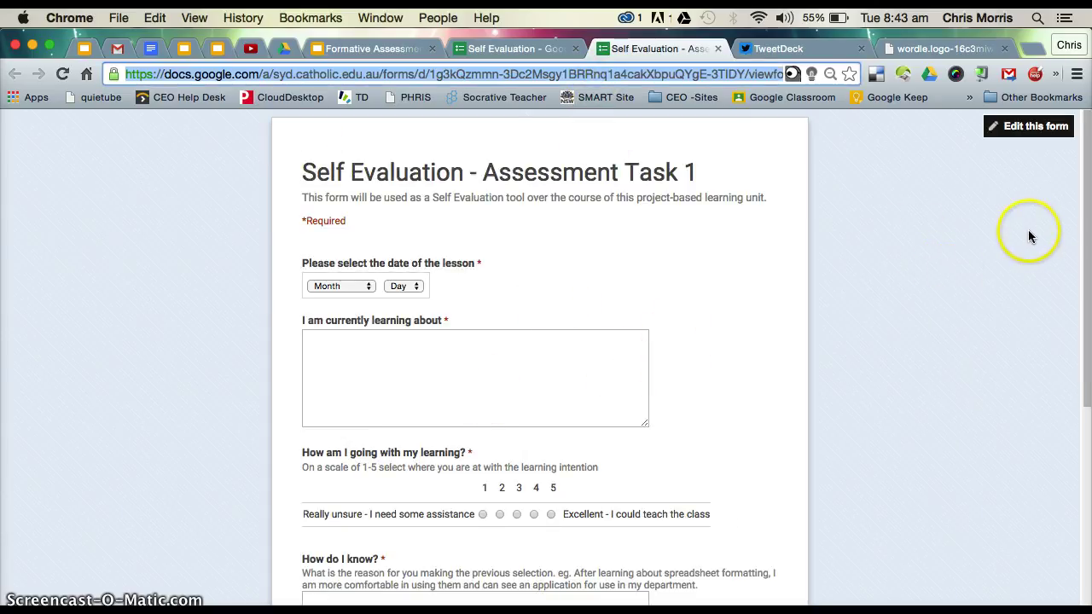
left_click(984, 79)
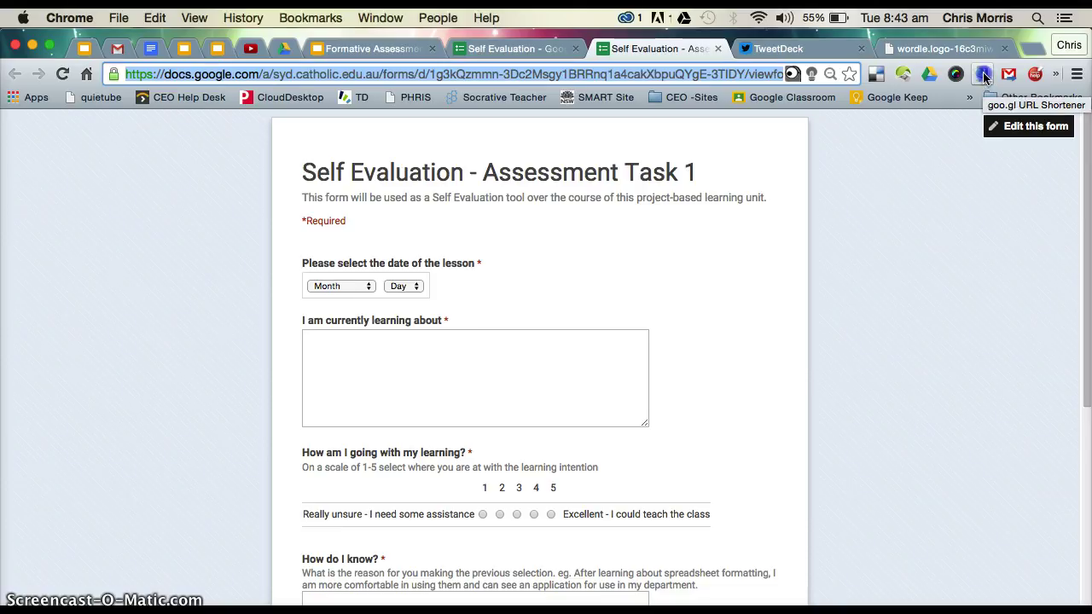
left_click(927, 188)
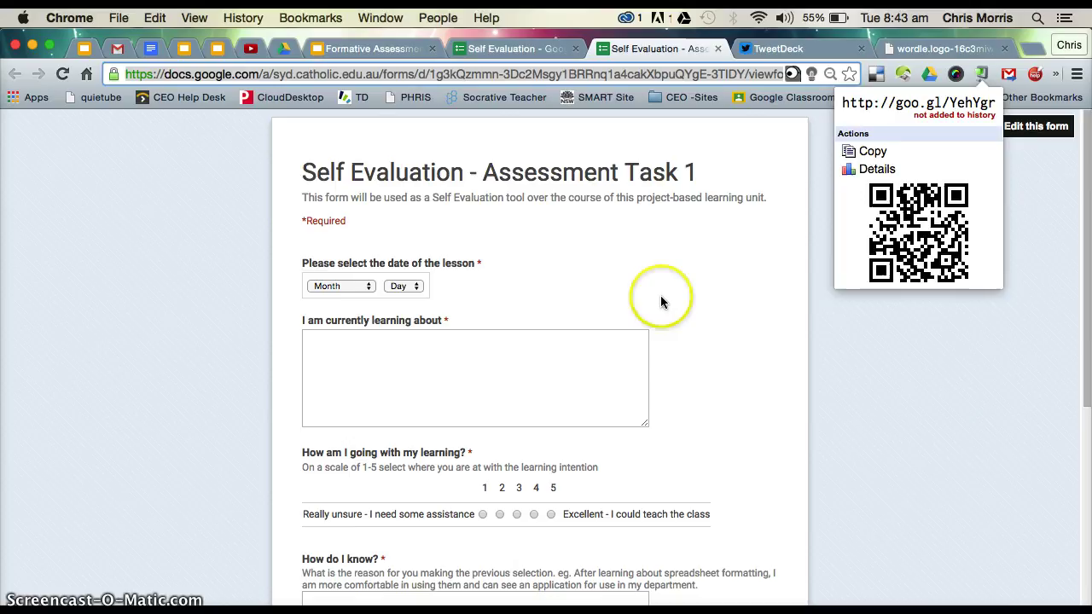
key("Escape")
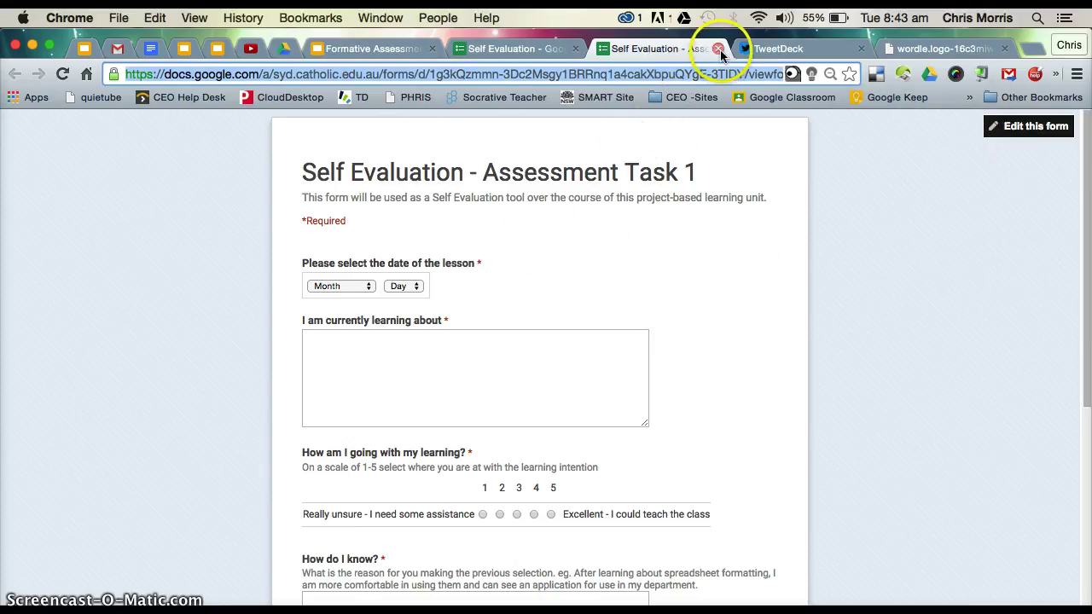
Look over the live form's questions down to the Submit button and close the live form
scroll(505, 446, "down", 10)
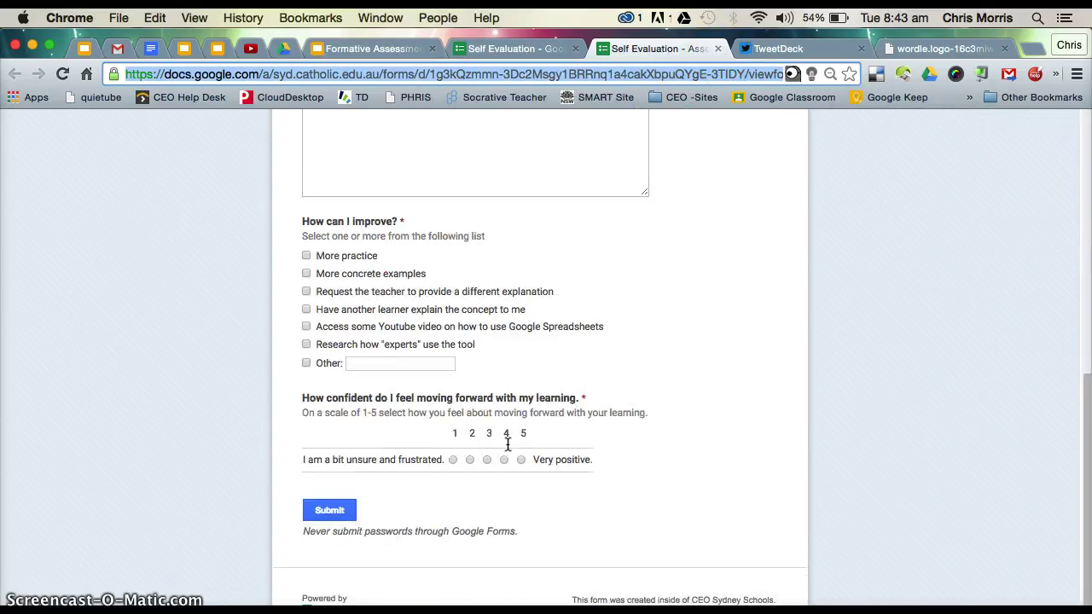
scroll(507, 444, "up", 10)
left_click(719, 49)
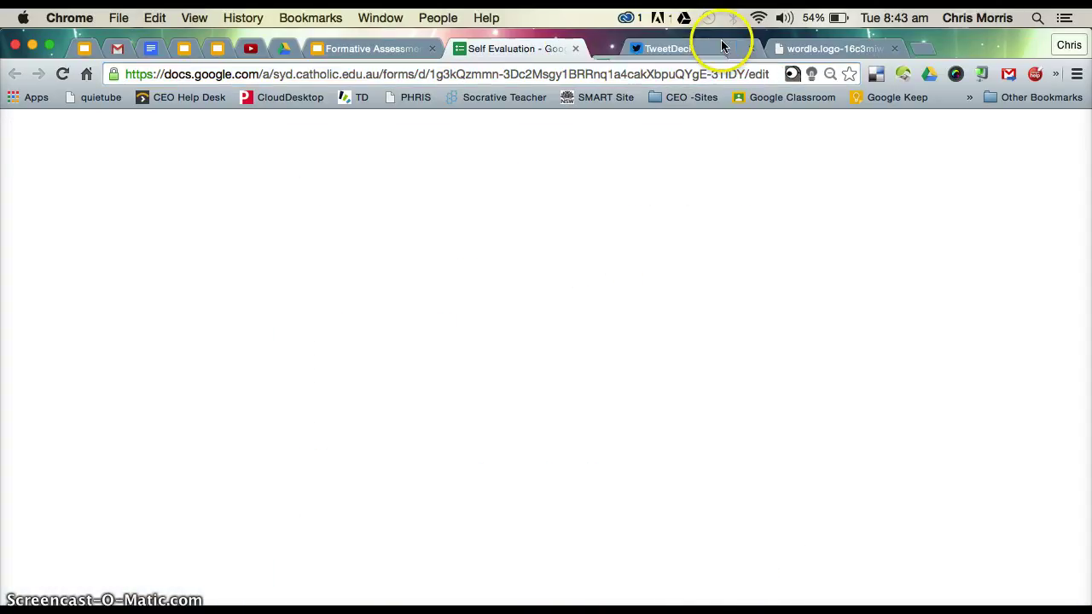
Open the form's responses spreadsheet and widen the Username column to show more of each entry
scroll(388, 353, "up", 4)
scroll(388, 352, "up", 3)
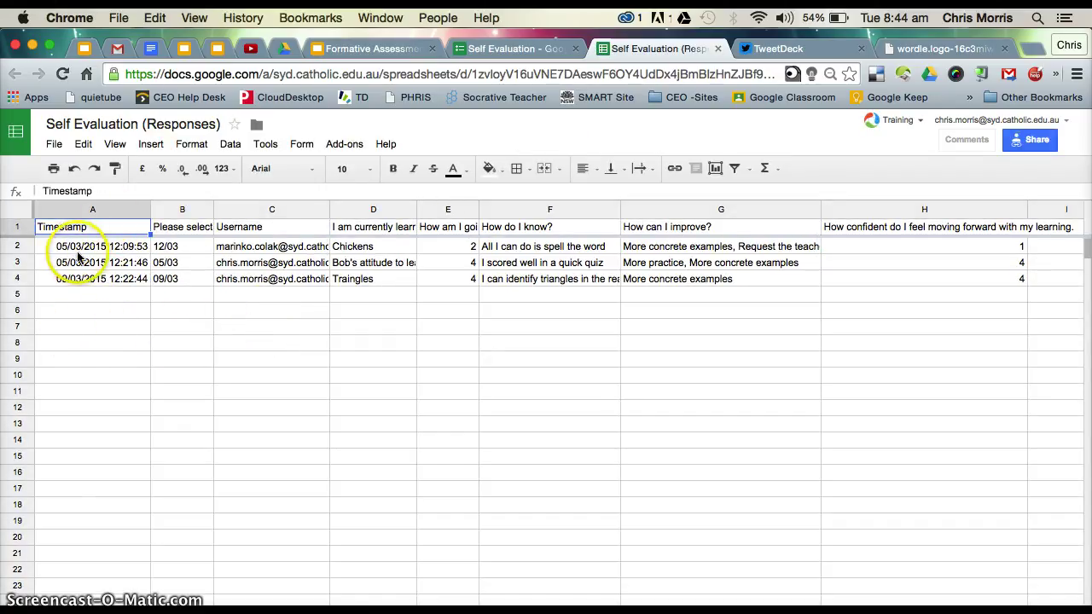
left_click(183, 248)
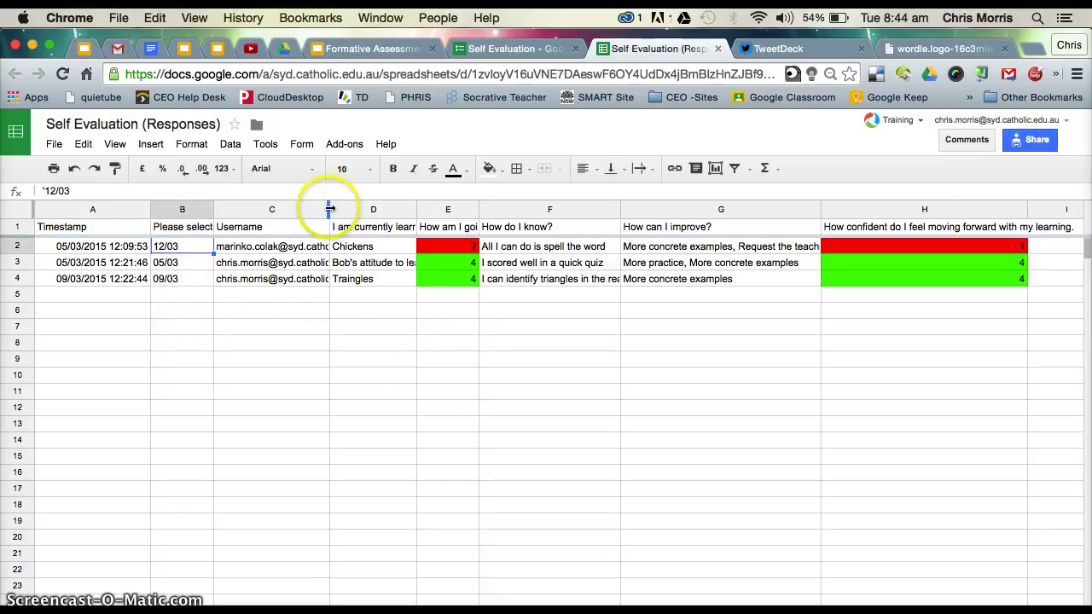
left_click_drag(329, 210, 349, 210)
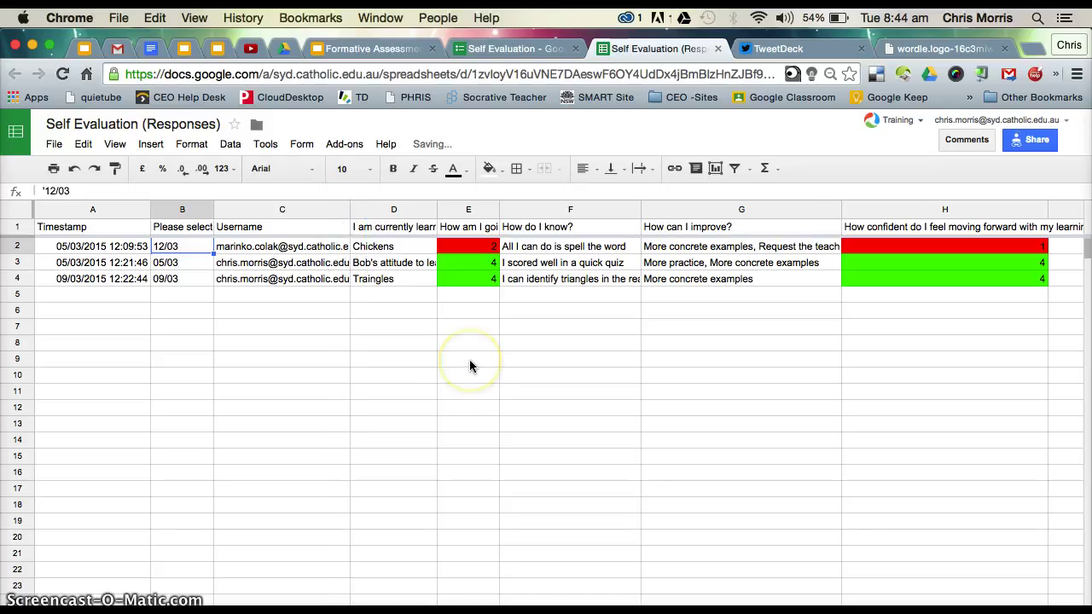
Narrow column H, "How confident do I feel moving forward with my learning."
scroll(469, 366, "right", 5)
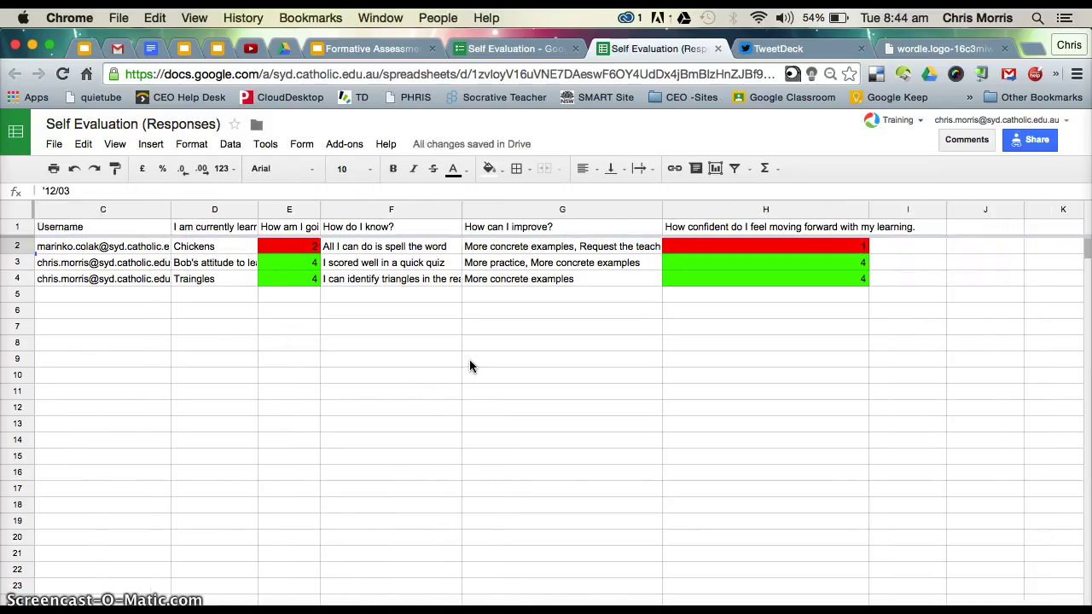
left_click_drag(868, 210, 815, 211)
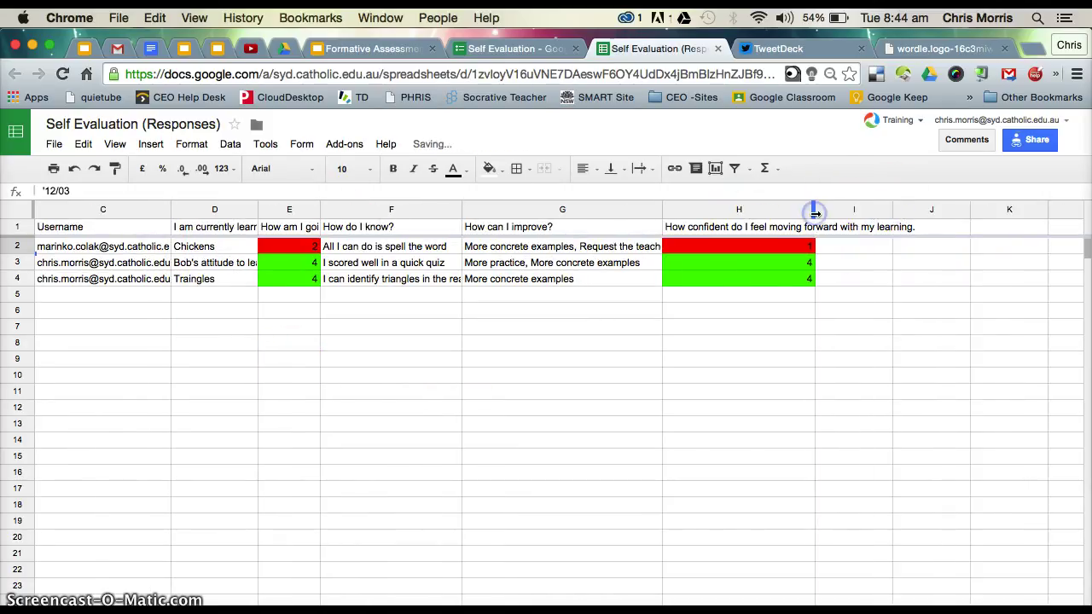
left_click(851, 281)
scroll(701, 296, "left", 3)
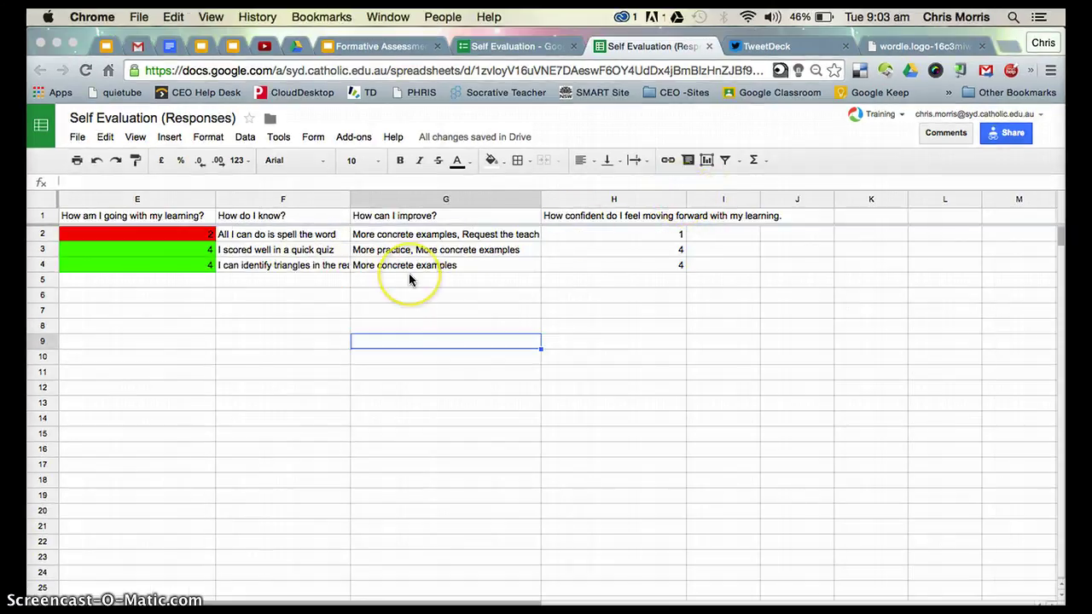
Check the first response columns, view the live form again and return to the responses spreadsheet
scroll(409, 273, "left", 5)
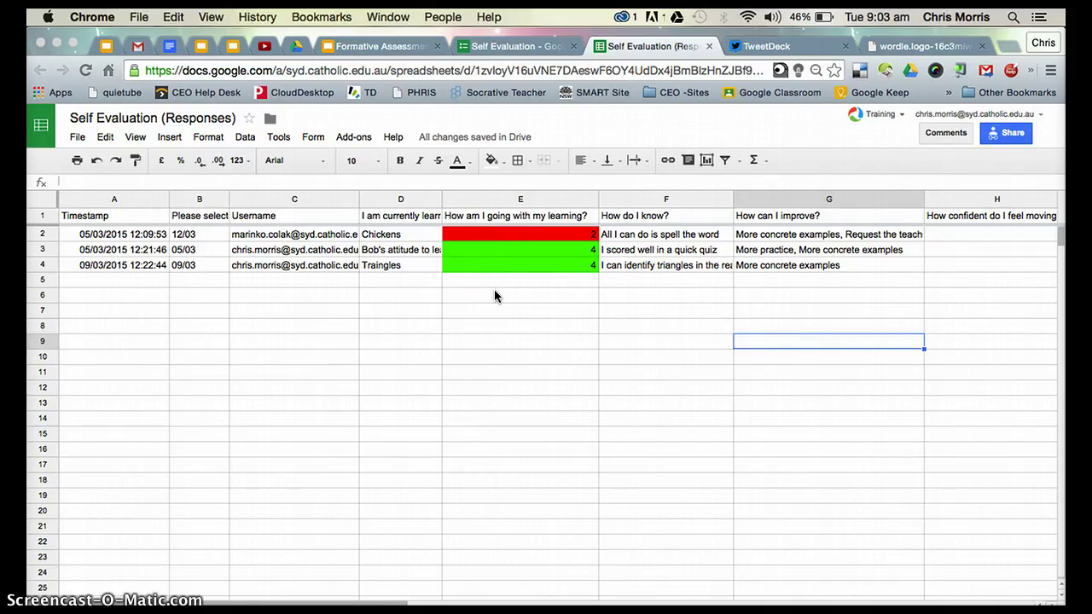
left_click(509, 46)
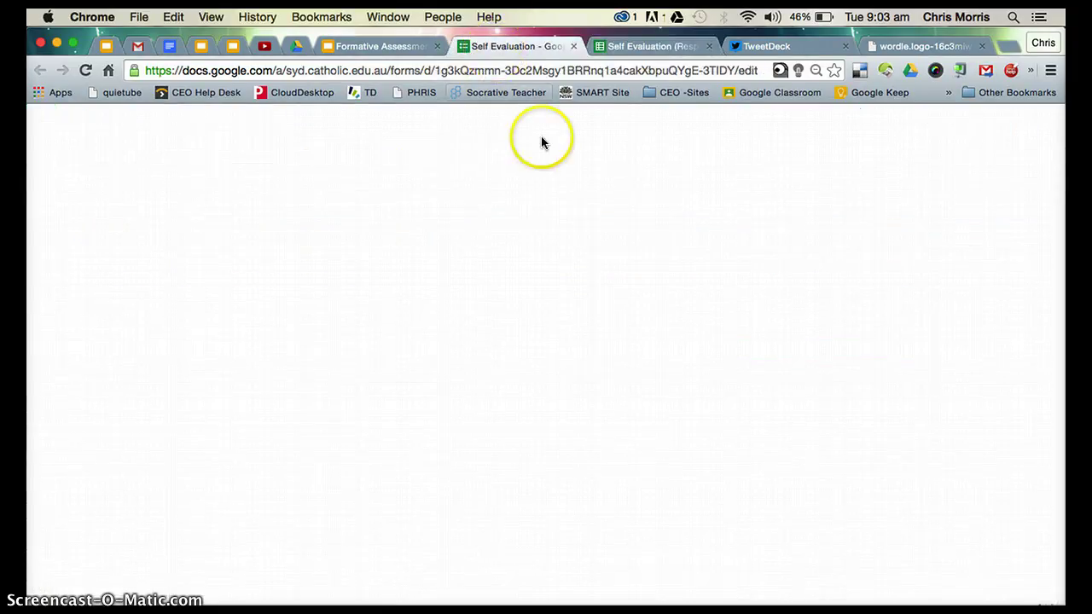
left_click(377, 162)
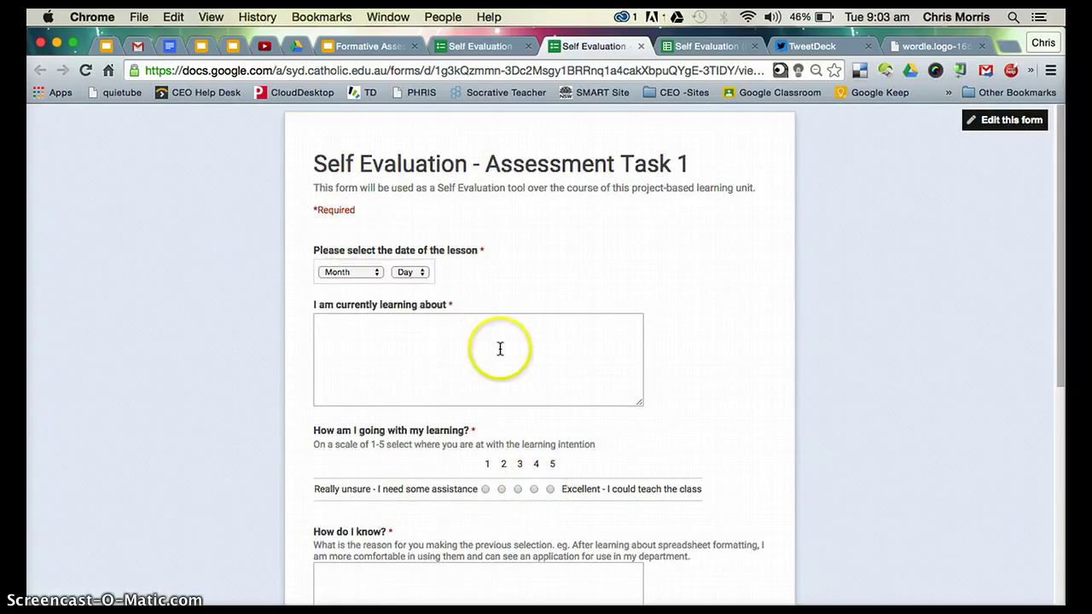
left_click(709, 46)
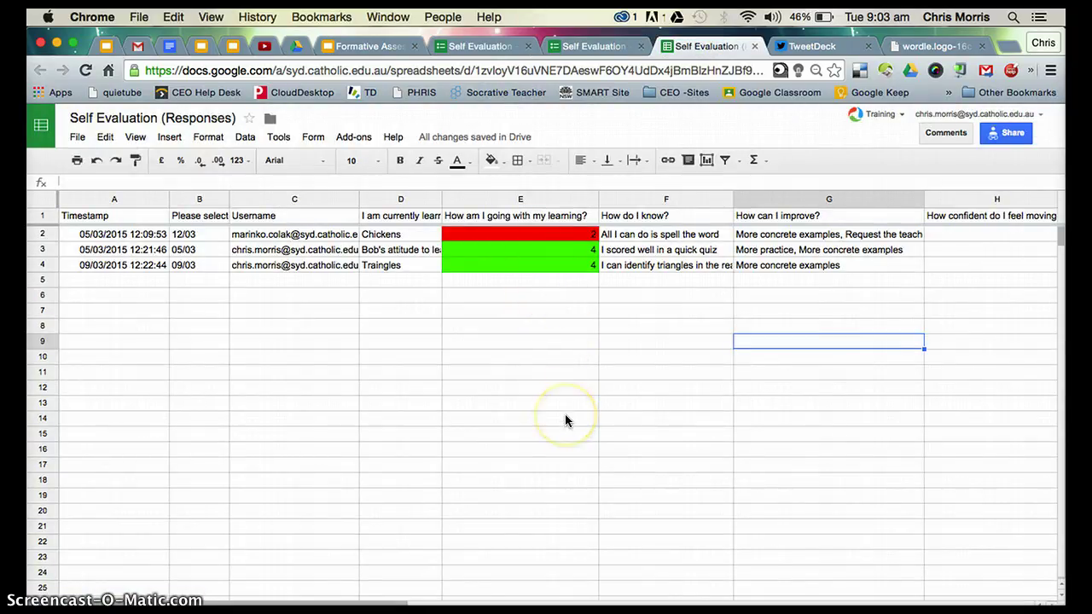
Fit column H to the width of its heading and open conditional formatting for the whole column
scroll(565, 414, "right", 5)
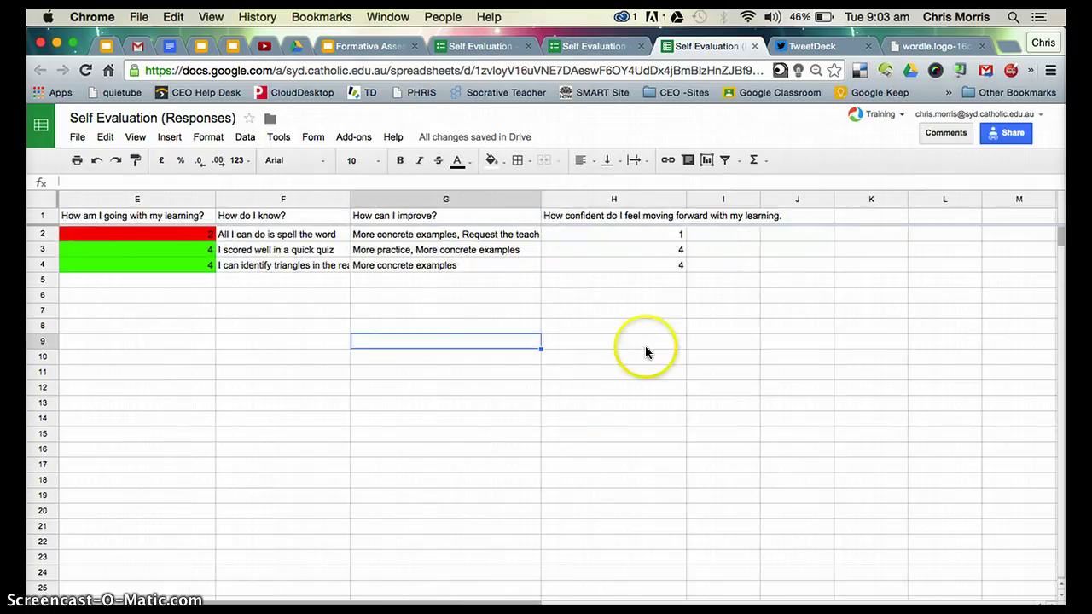
double_click(687, 199)
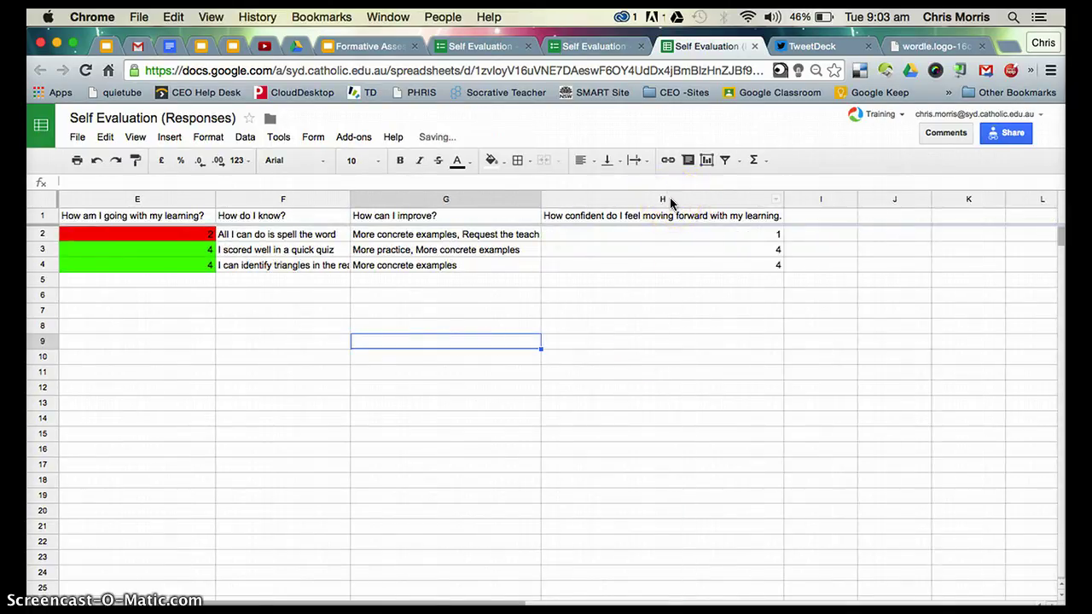
left_click(670, 201)
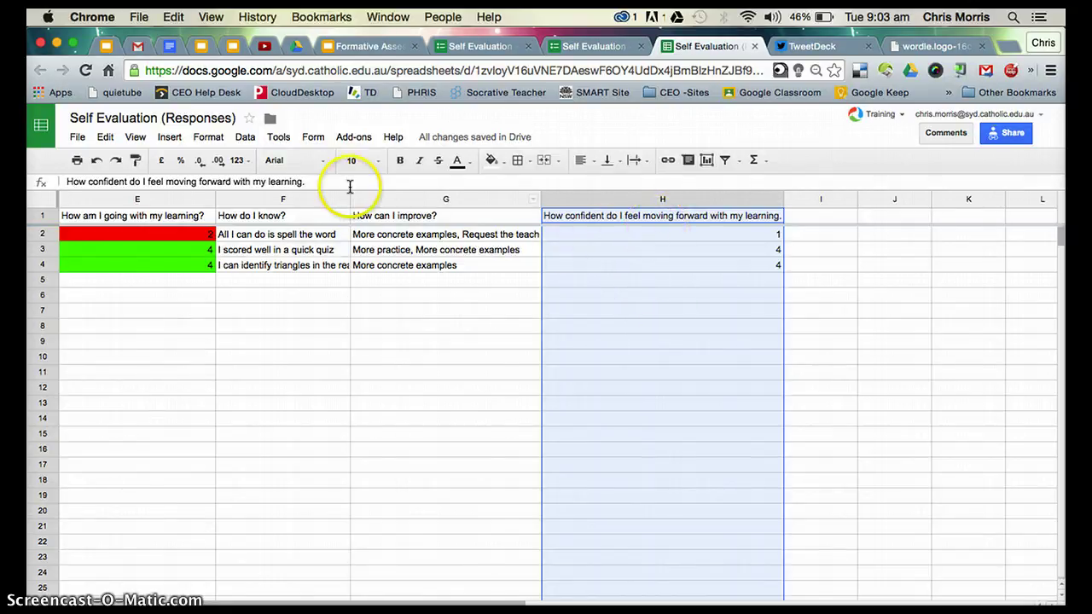
left_click(207, 138)
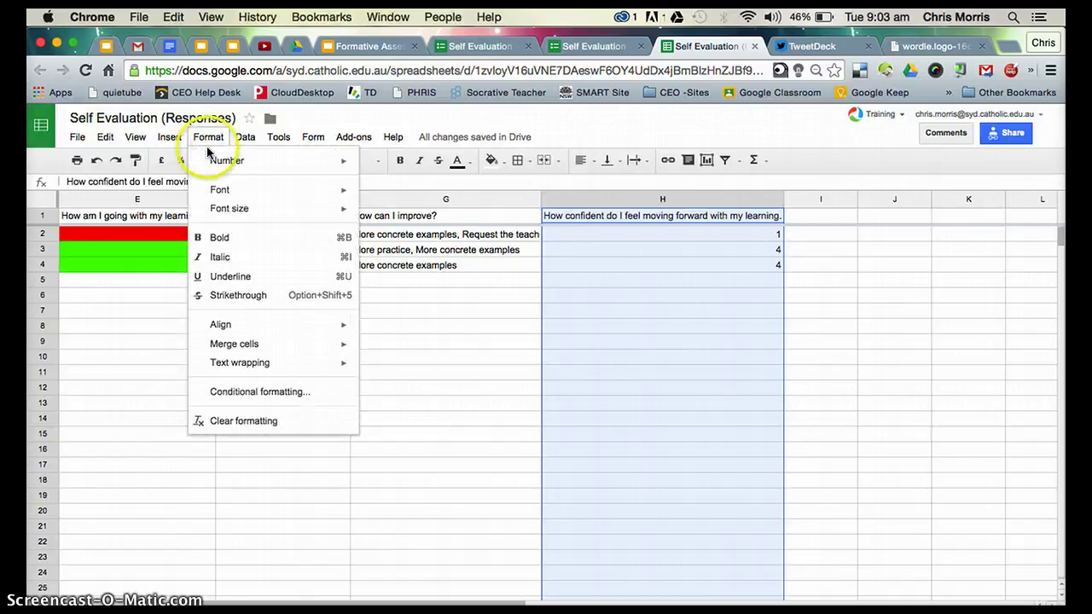
left_click(244, 395)
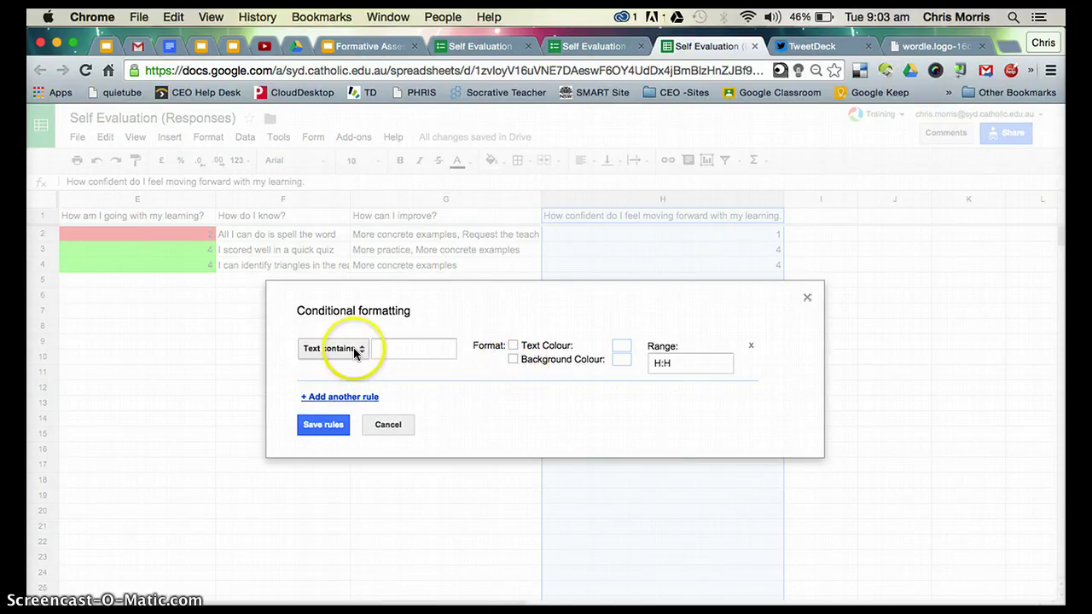
Set the first rule for column H to "Greater than or equal to" 4 with a green background colour
left_click(355, 351)
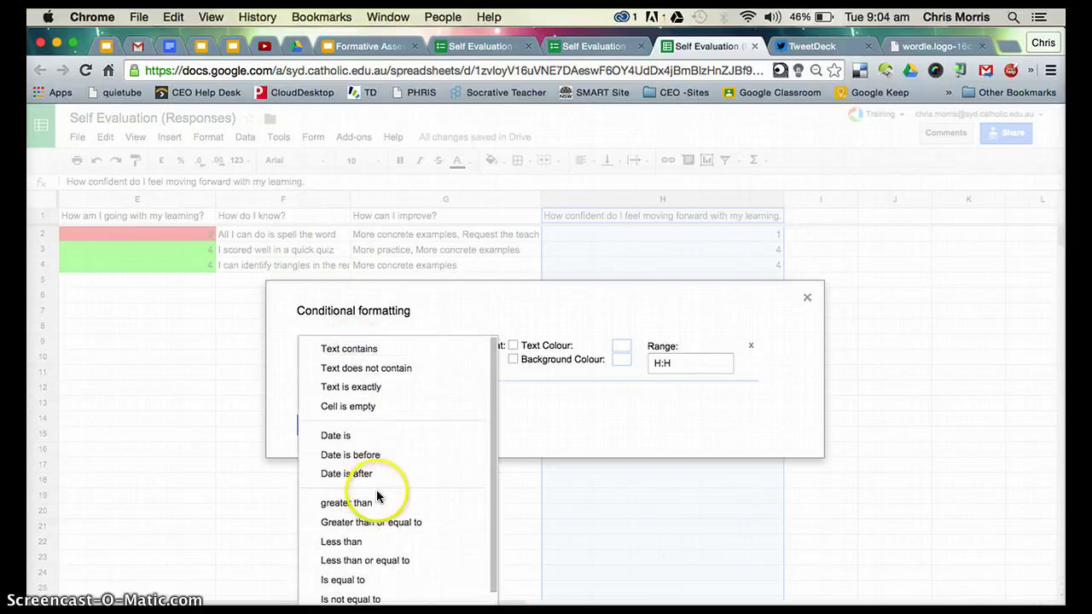
left_click(380, 521)
left_click(447, 348)
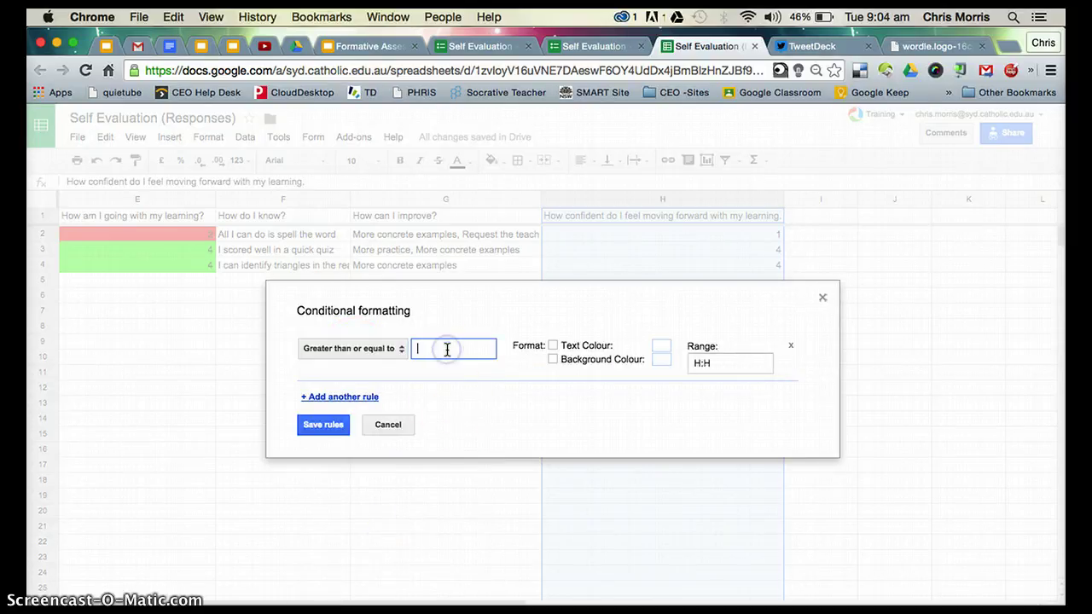
type("4")
left_click(552, 359)
left_click(723, 400)
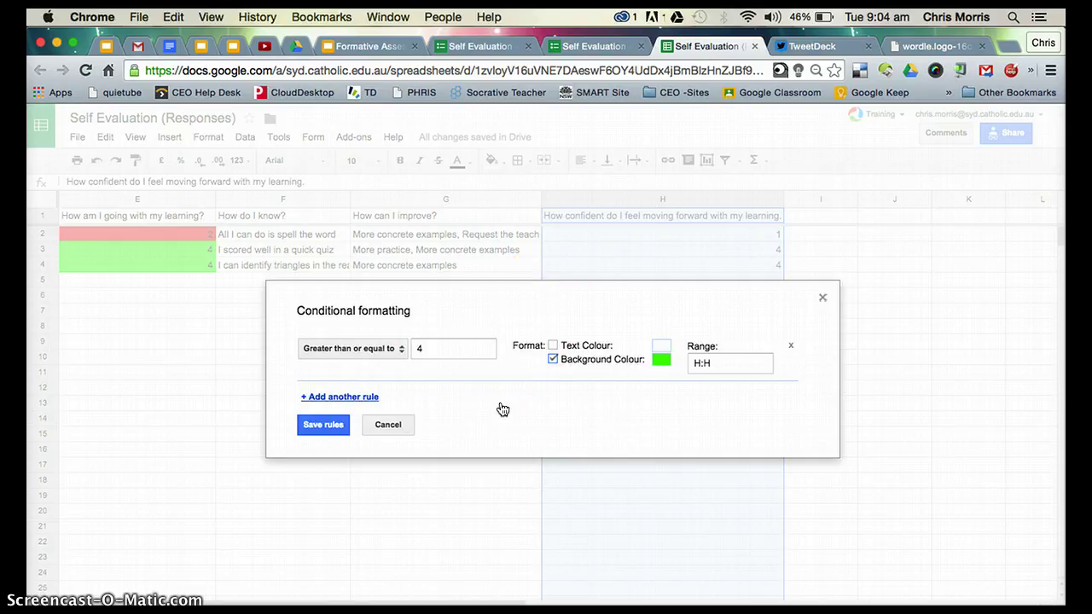
Add a second rule for column H, "Is equal to" 3, with an orange background colour
left_click(358, 403)
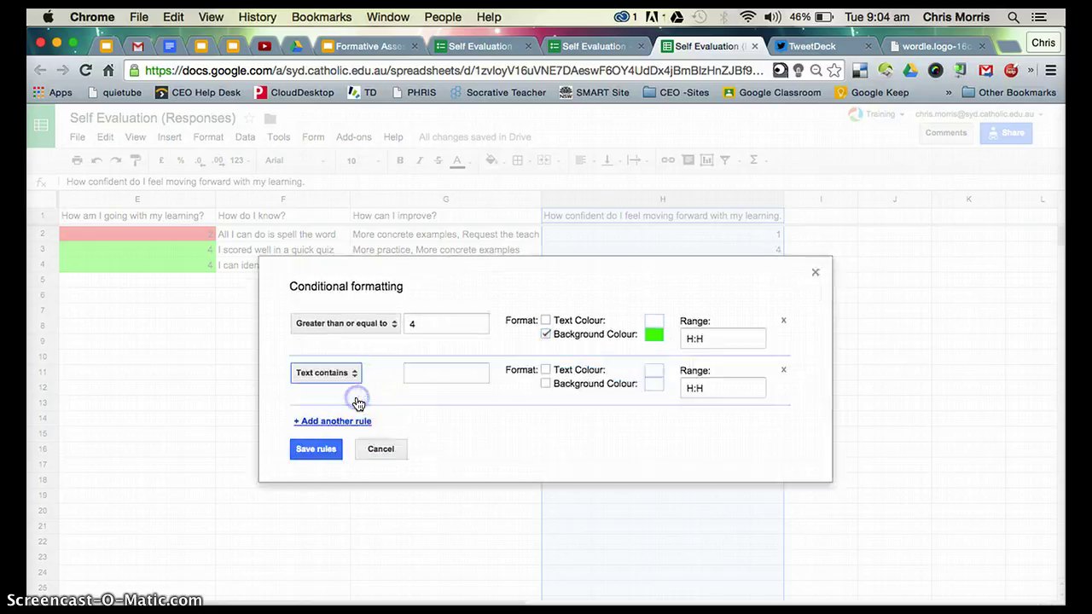
left_click(348, 370)
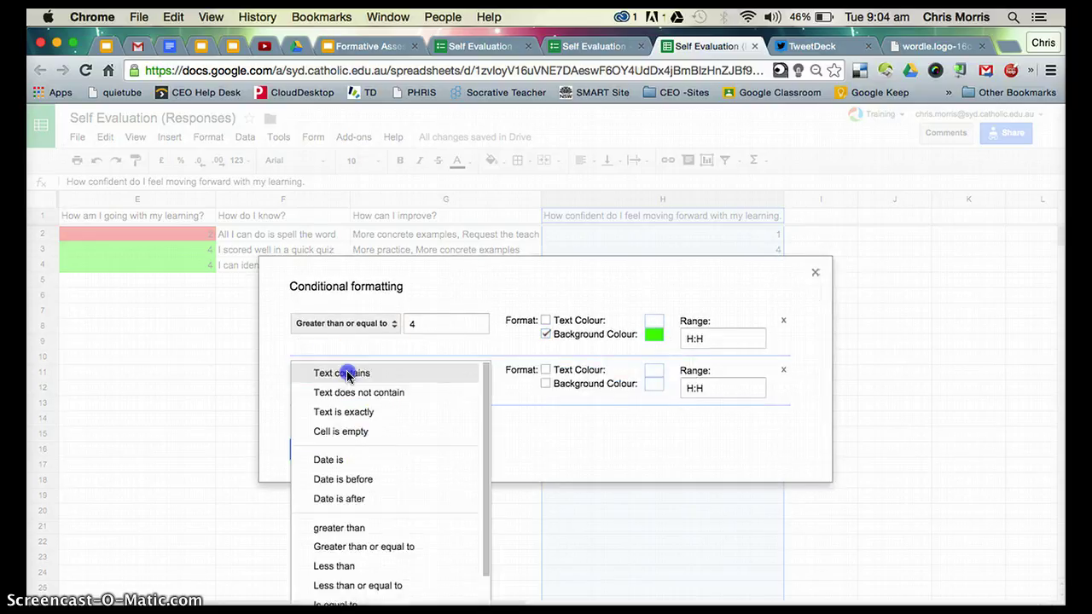
scroll(380, 537, "down", 2)
left_click(362, 533)
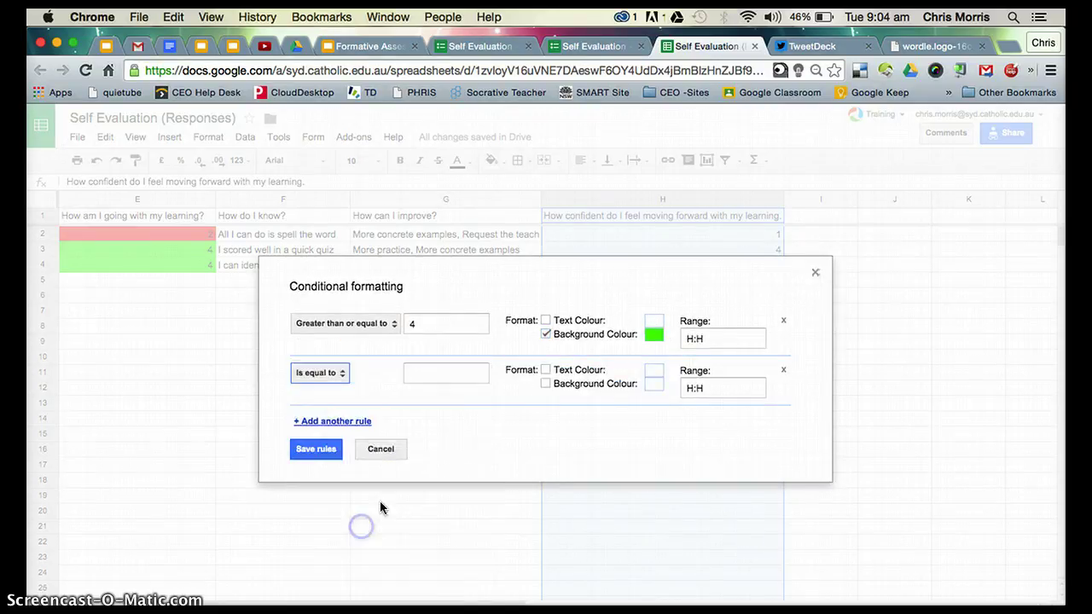
left_click(435, 373)
type("3")
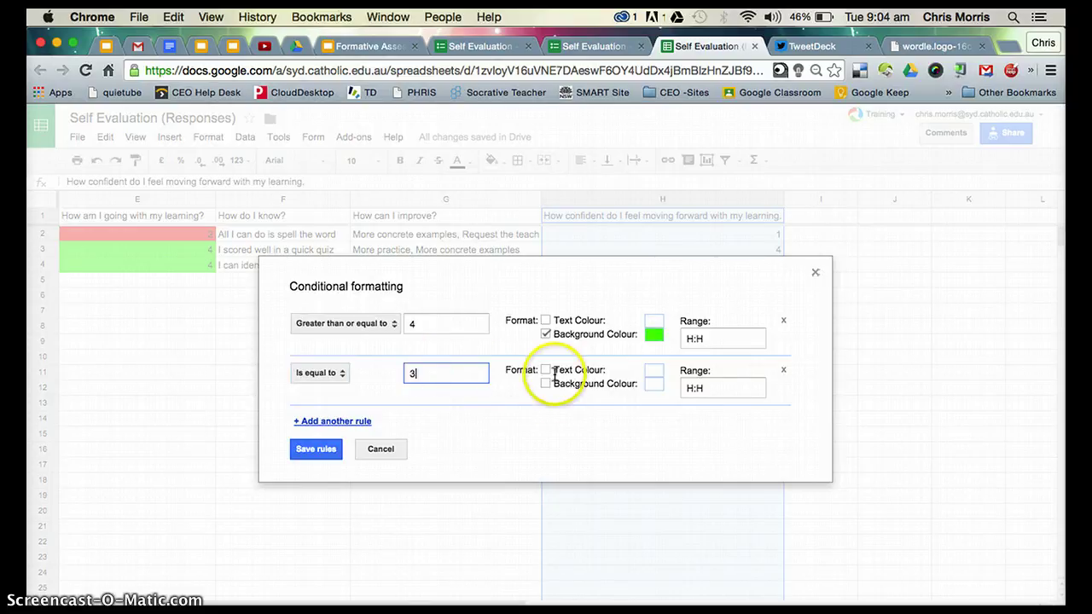
left_click(545, 384)
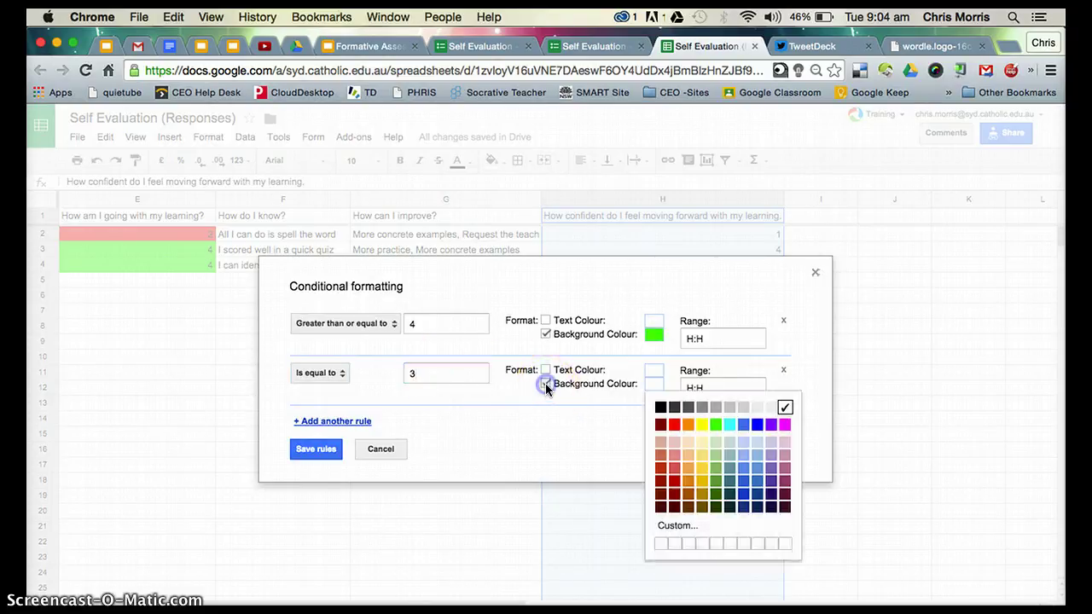
left_click(688, 424)
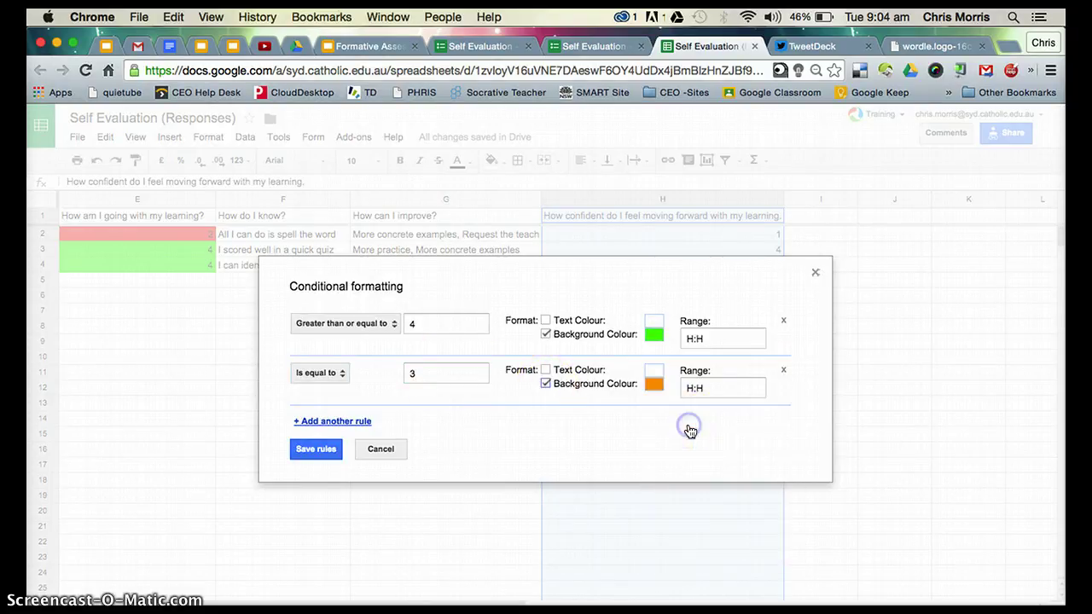
Add a third rule for column H, "Less than or equal to" 2, with a red background colour, and save the rules
left_click(337, 420)
left_click(347, 400)
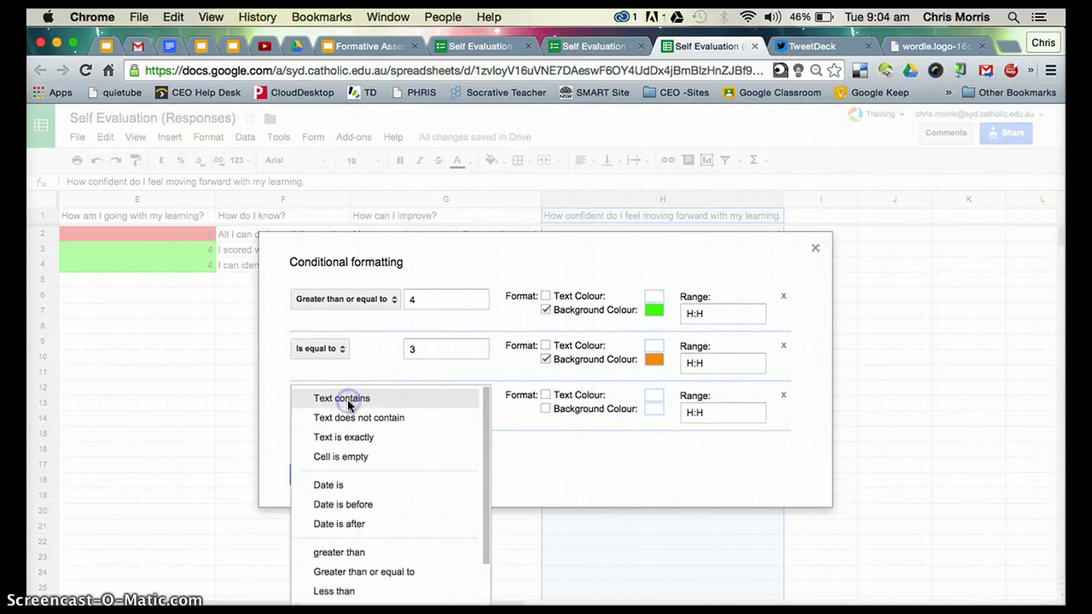
scroll(324, 479, "down", 3)
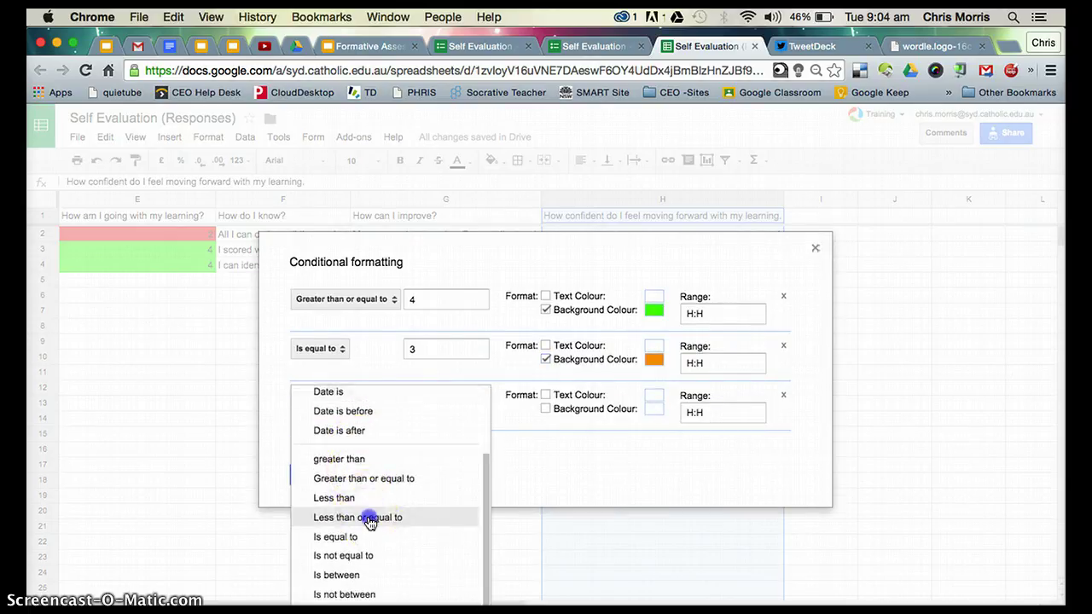
left_click(363, 517)
left_click(445, 397)
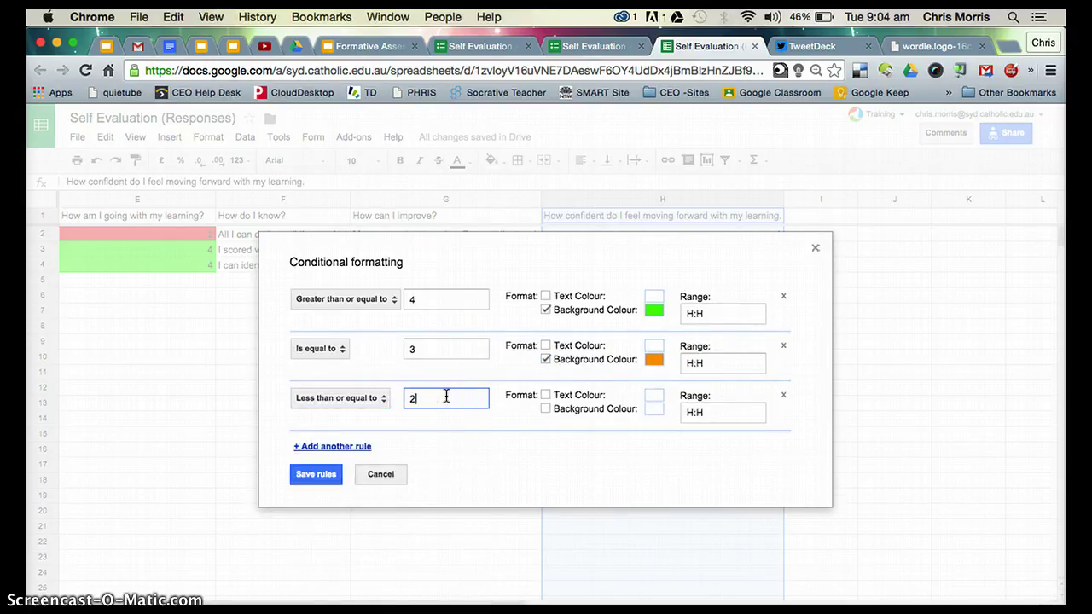
left_click(546, 409)
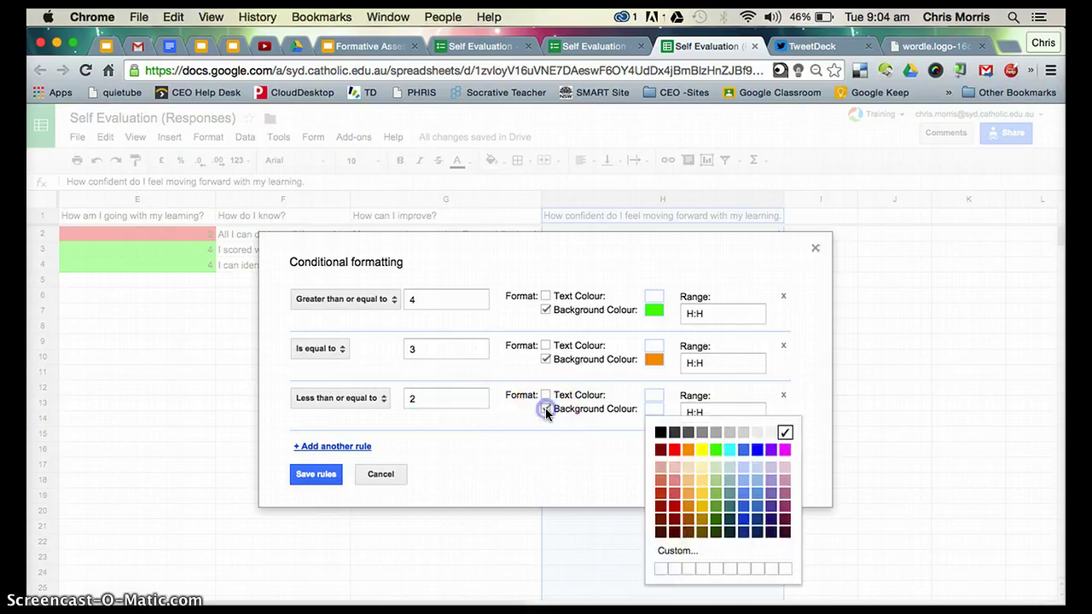
left_click(673, 447)
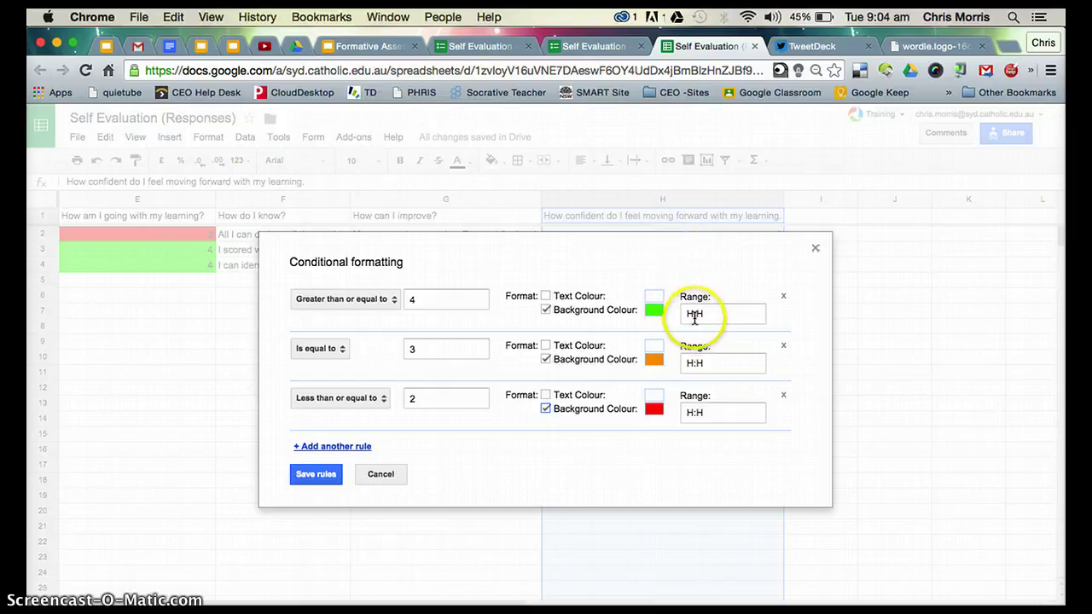
left_click(314, 473)
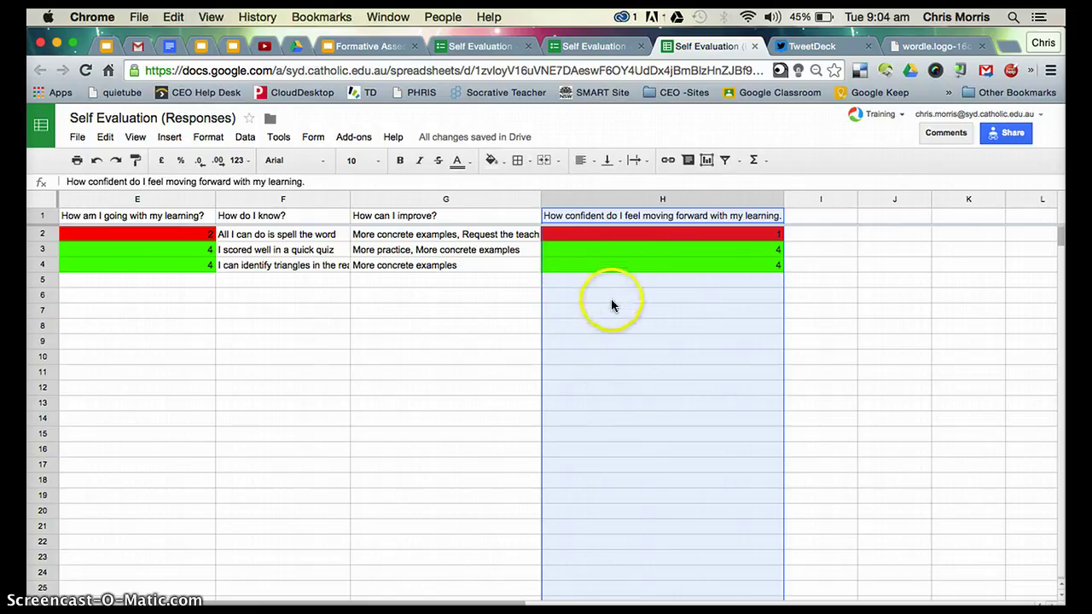
Look over the colour-coded answers in columns E and H of the responses sheet
scroll(360, 421, "down", 6)
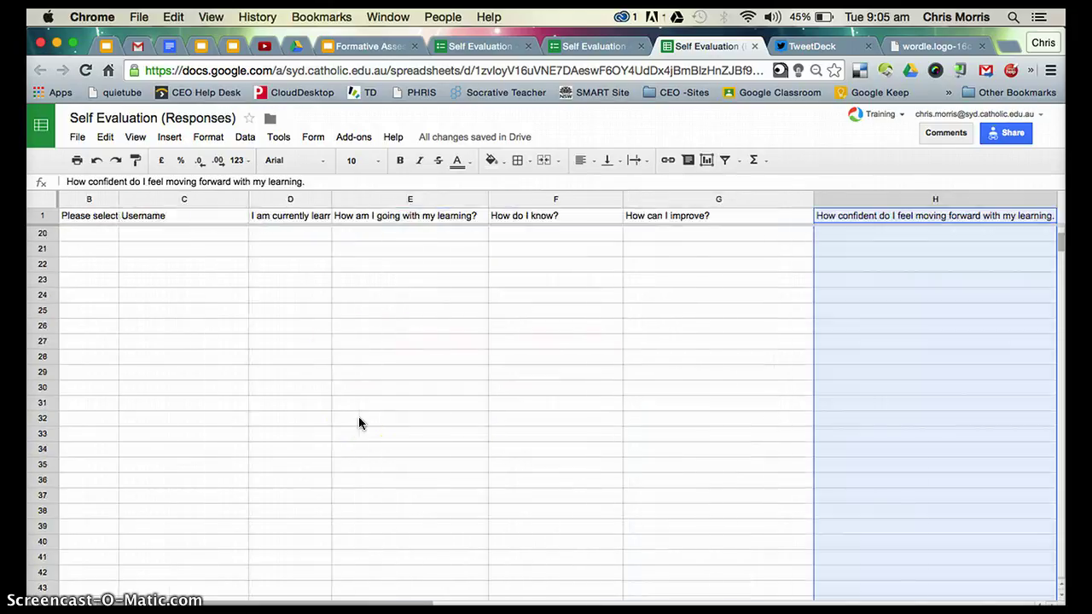
scroll(359, 420, "left", 4)
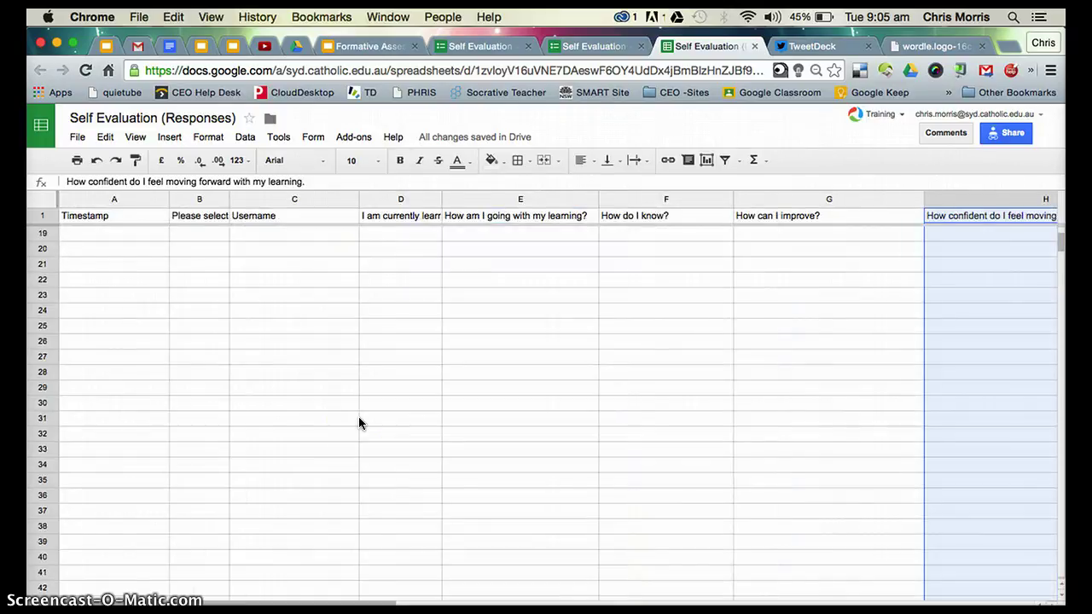
scroll(360, 421, "up", 6)
scroll(617, 394, "right", 4)
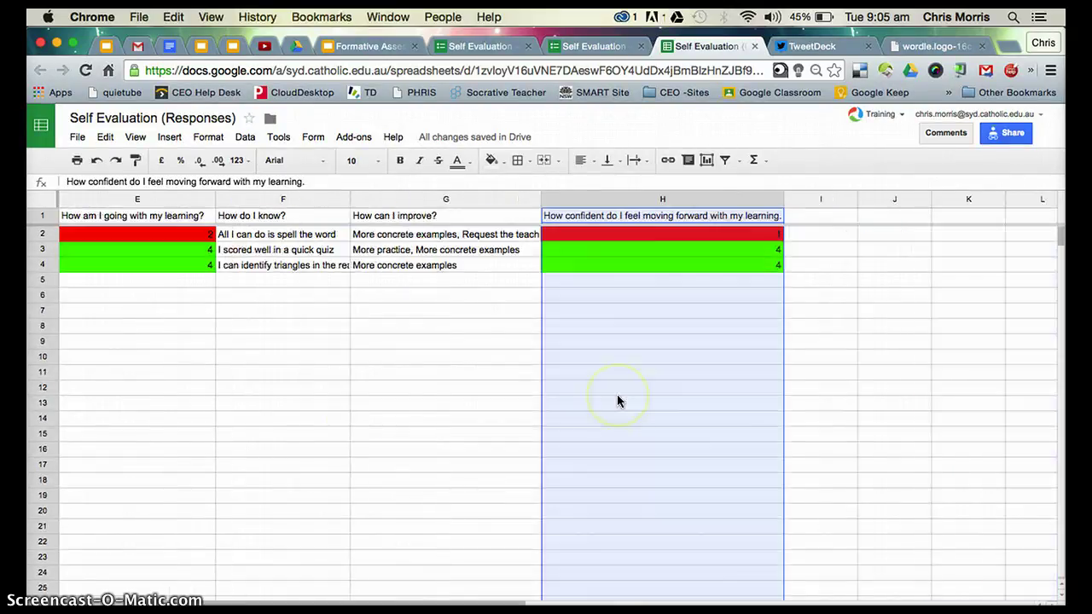
scroll(619, 401, "left", 4)
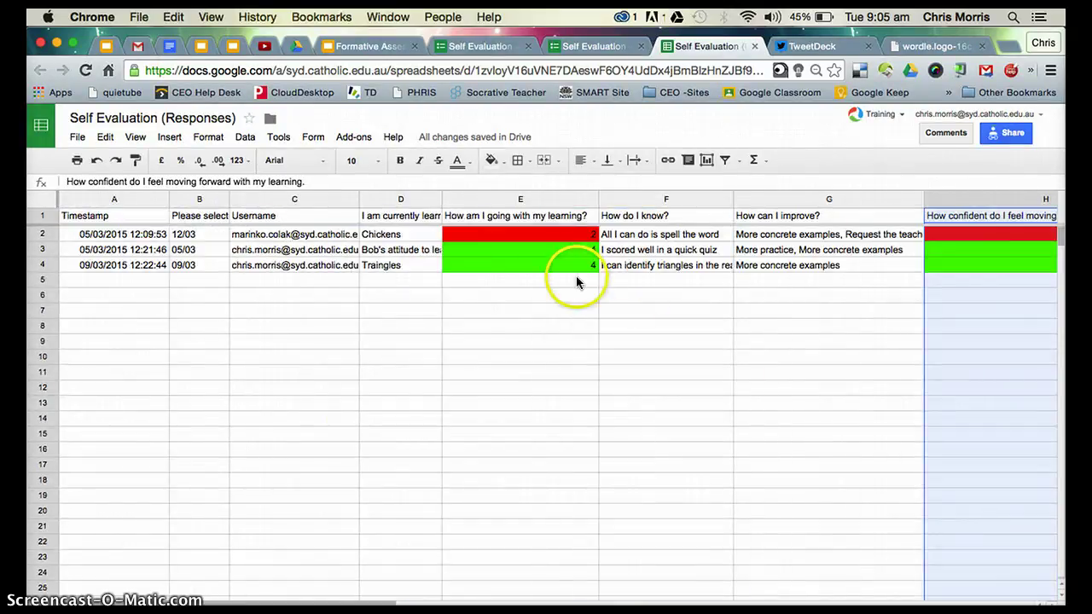
In the live form, set the lesson date to March 10 and enter "The Parabola" as the current learning topic
left_click(568, 46)
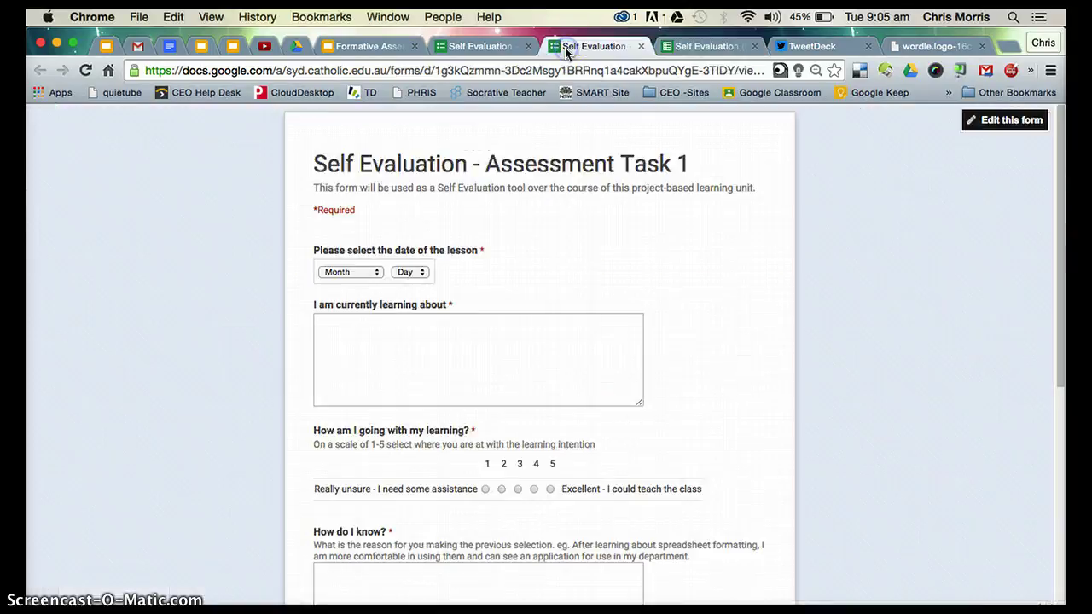
left_click(374, 273)
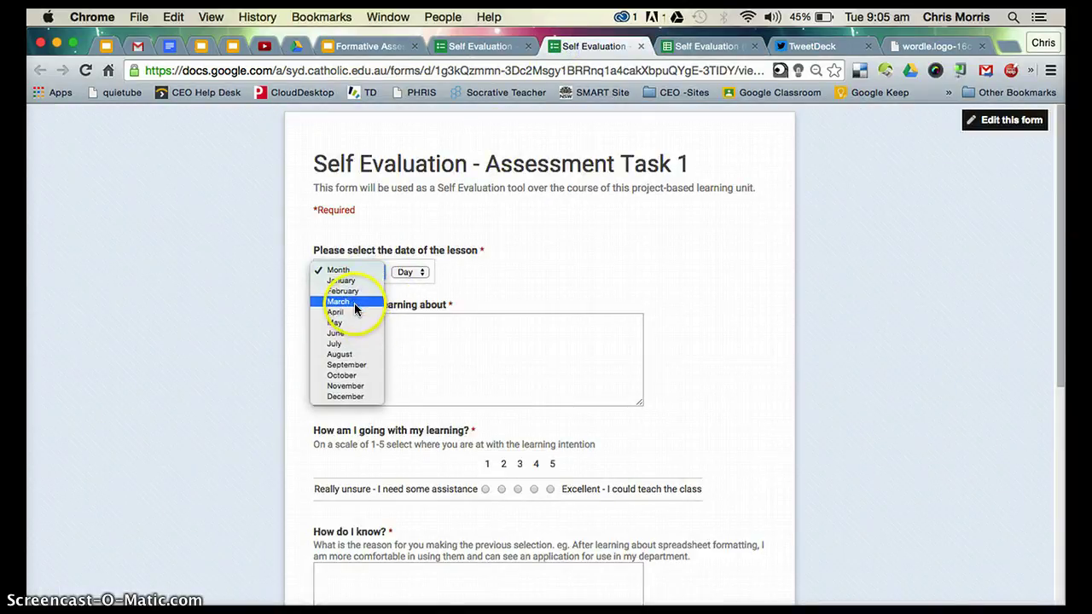
left_click(354, 302)
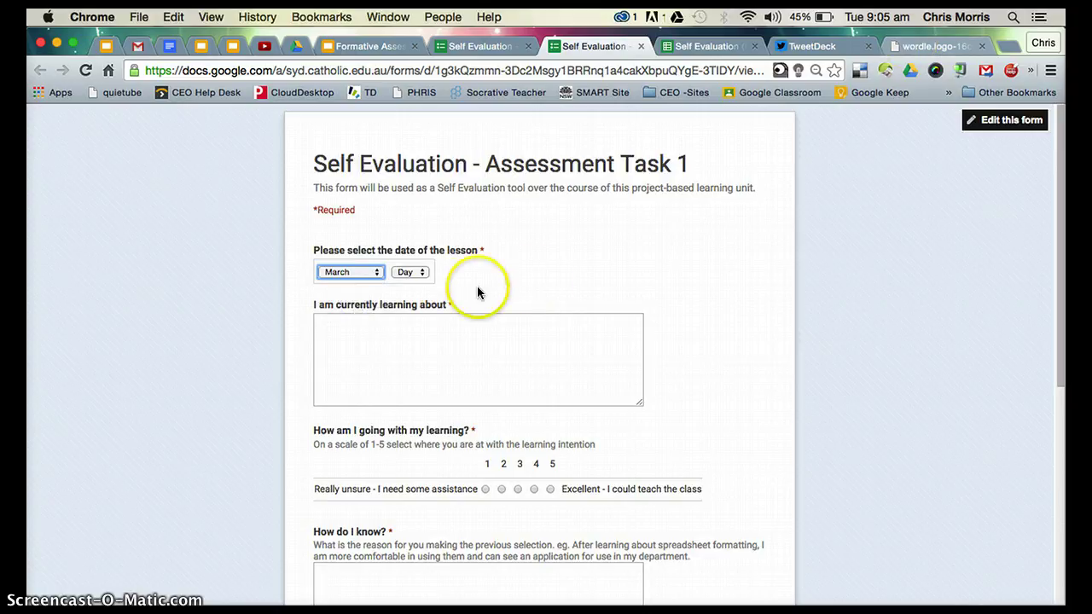
left_click(415, 275)
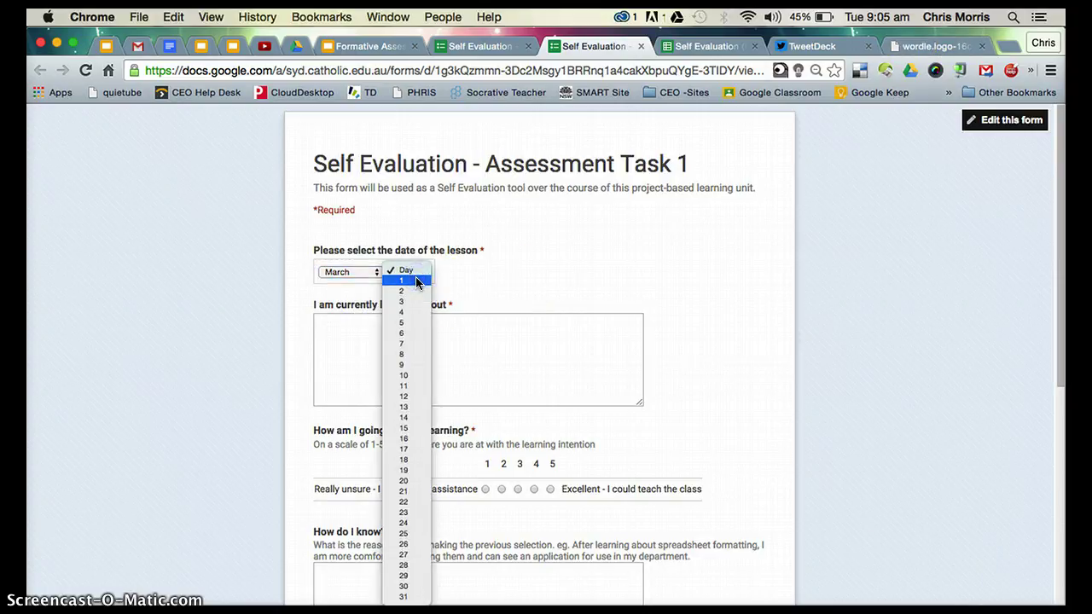
left_click(414, 374)
left_click(415, 350)
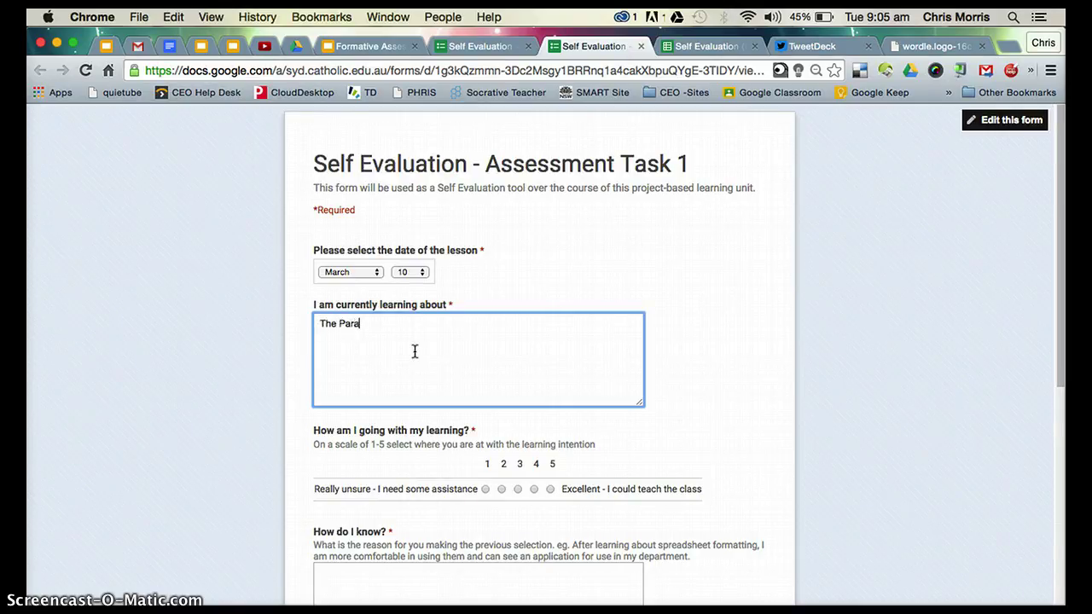
type("The Parabola")
Rate the learning progress 3 and give the reason "I understand the concept but am struggling to apply it to new examples"
scroll(512, 455, "down", 2)
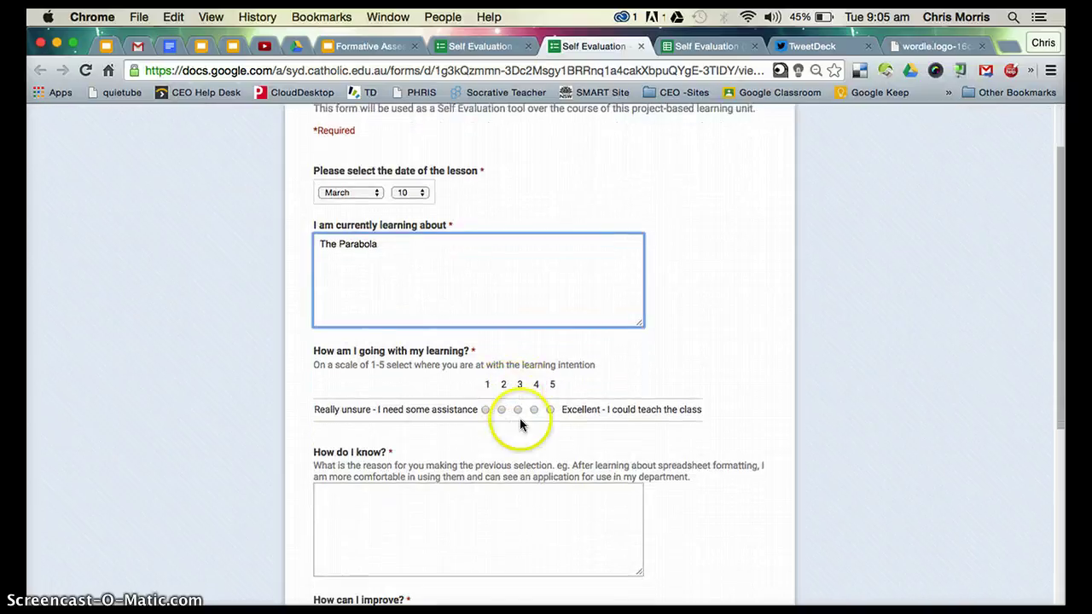
left_click(517, 411)
scroll(507, 370, "down", 2)
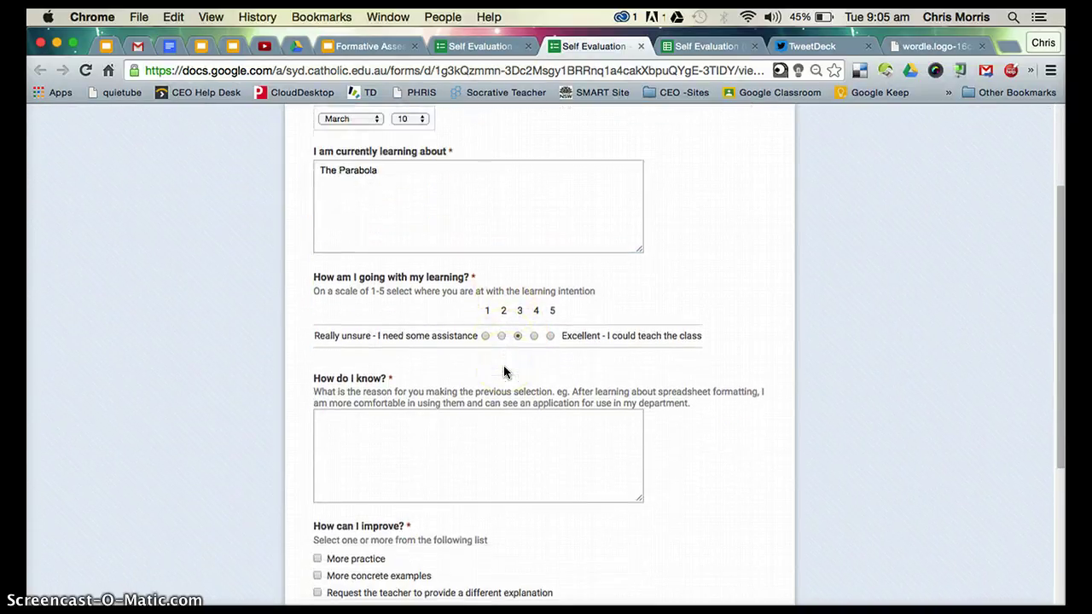
left_click(490, 421)
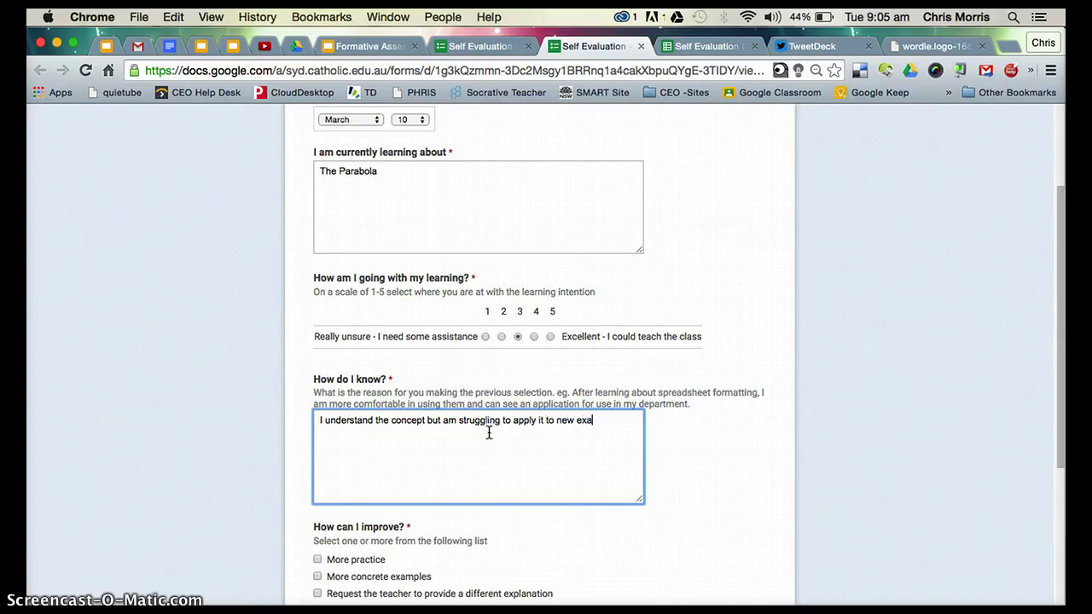
Select only "More practice" and "More concrete examples" as the ways to improve
scroll(432, 451, "down", 4)
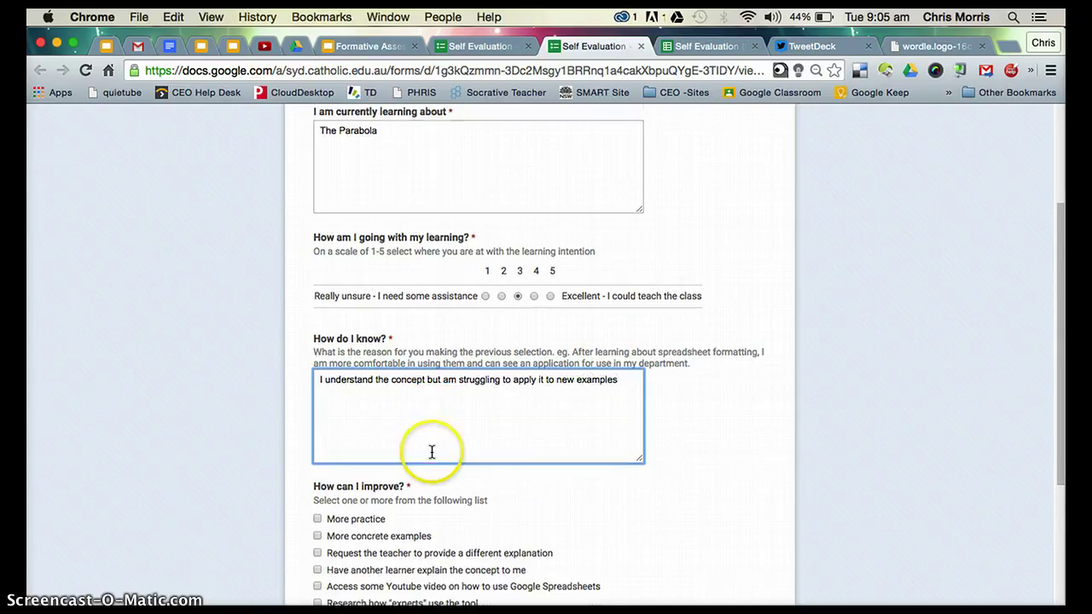
left_click(318, 414)
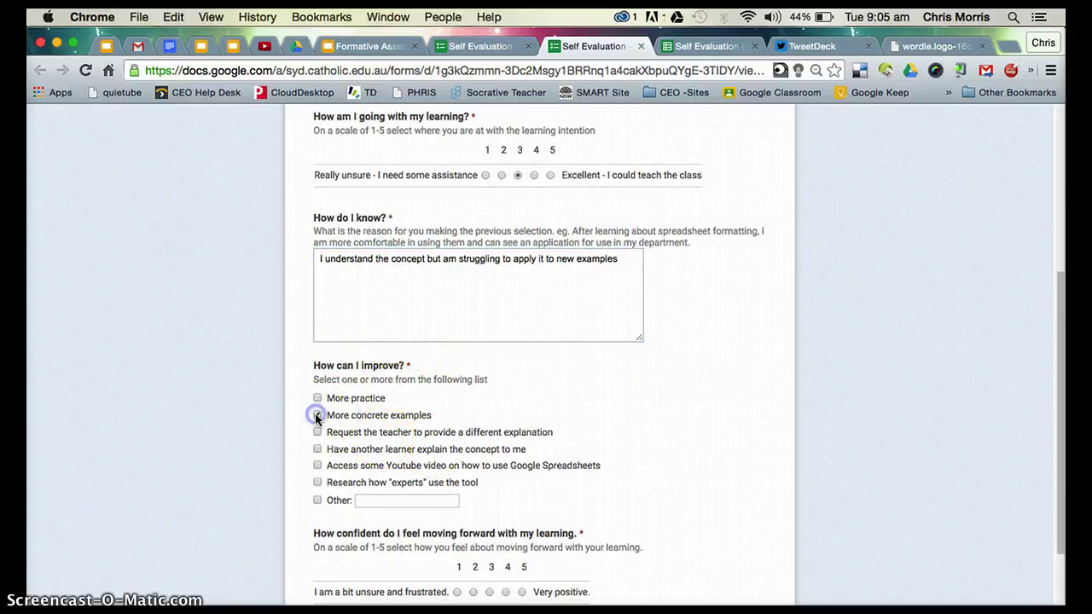
left_click(318, 399)
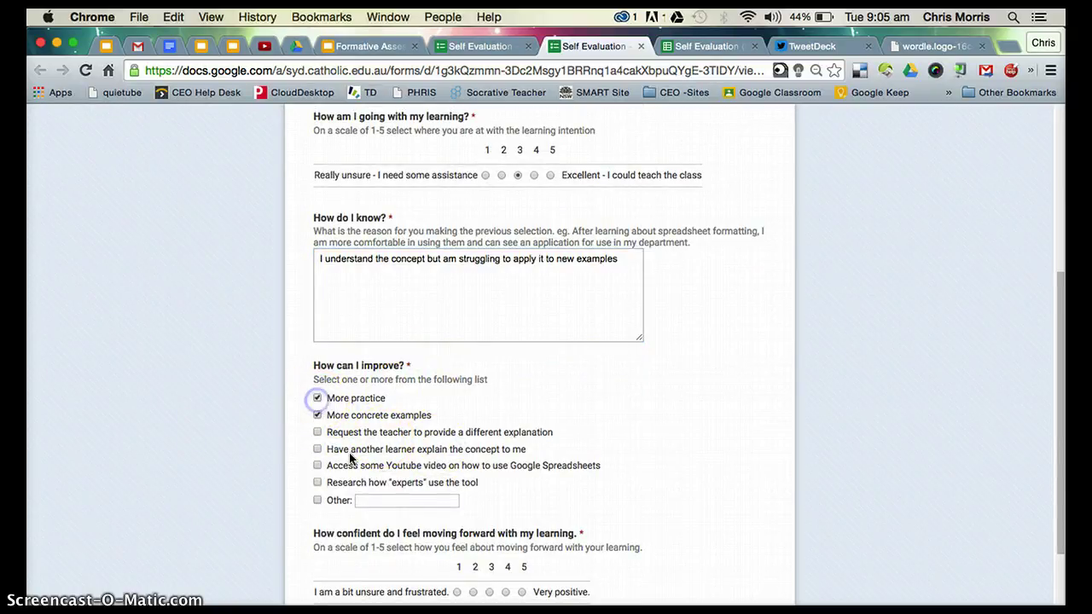
scroll(427, 448, "down", 1)
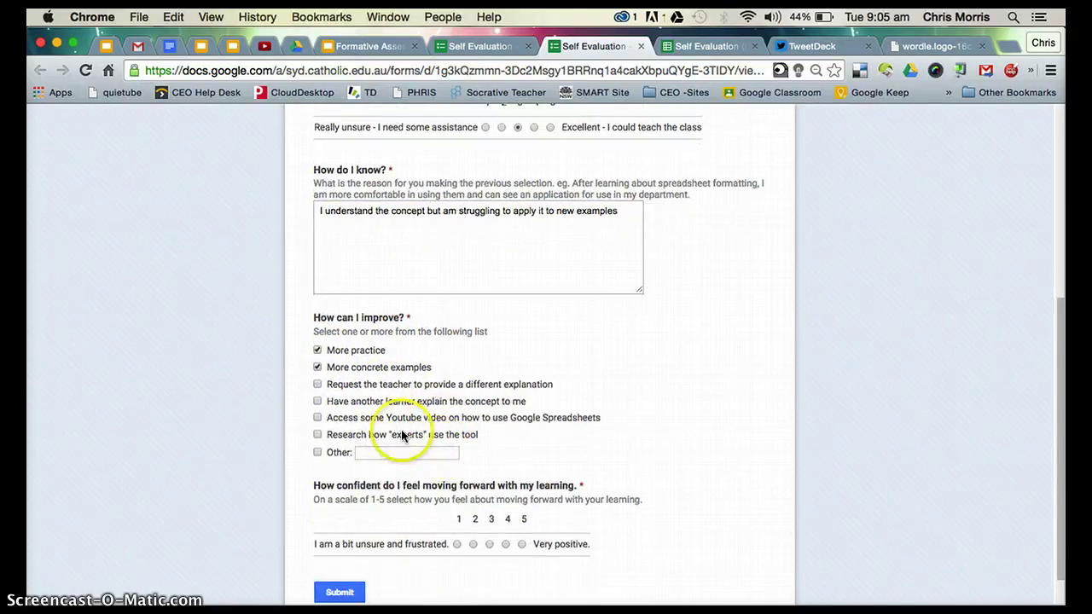
left_click(318, 419)
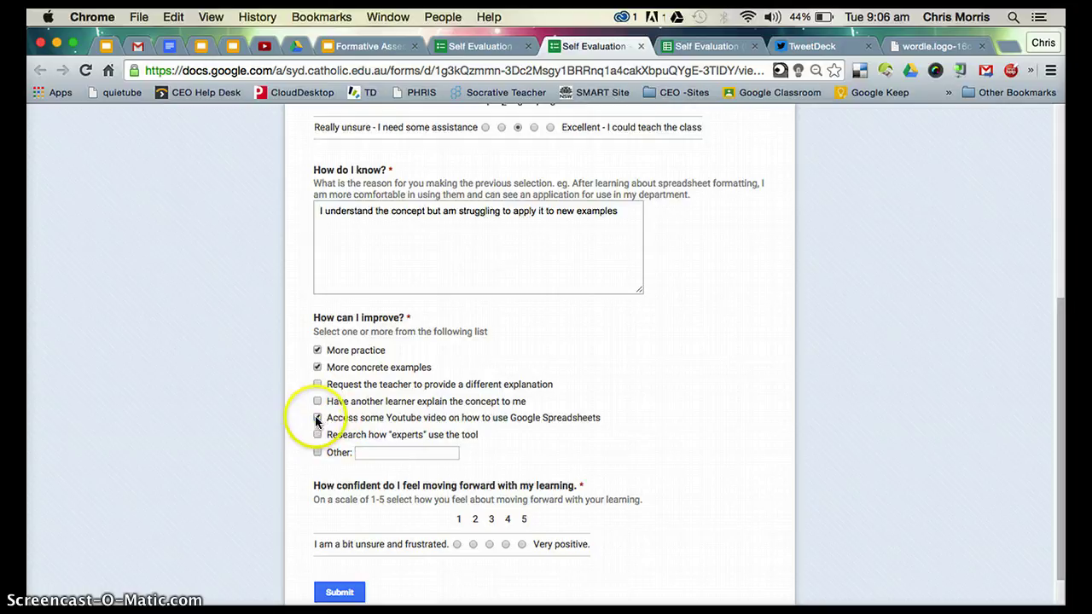
left_click(317, 417)
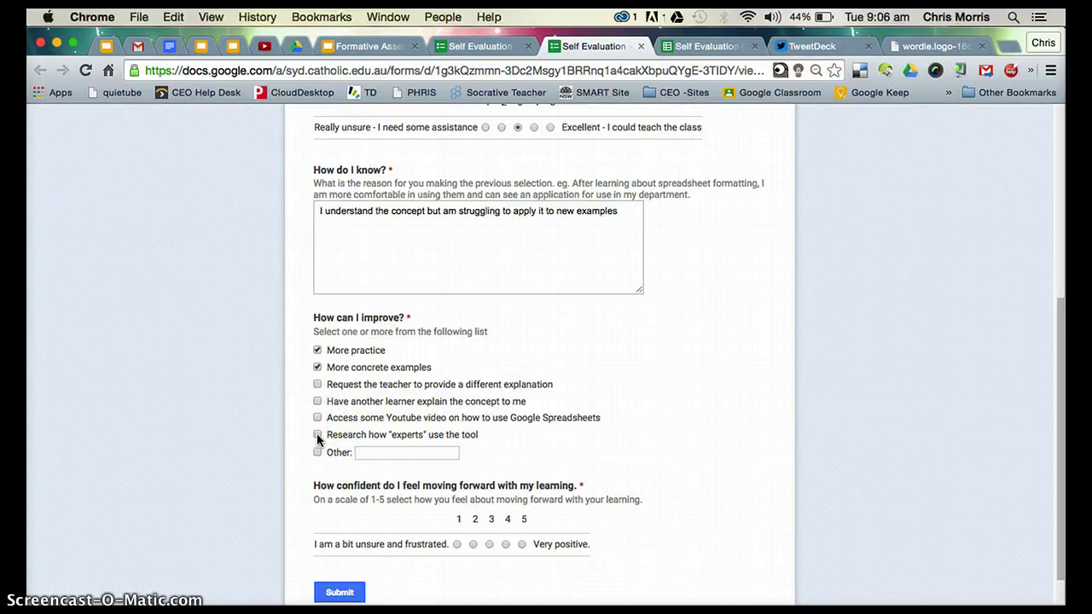
Rate the confidence moving forward 4, submit the form and return to the responses spreadsheet
scroll(317, 439, "down", 3)
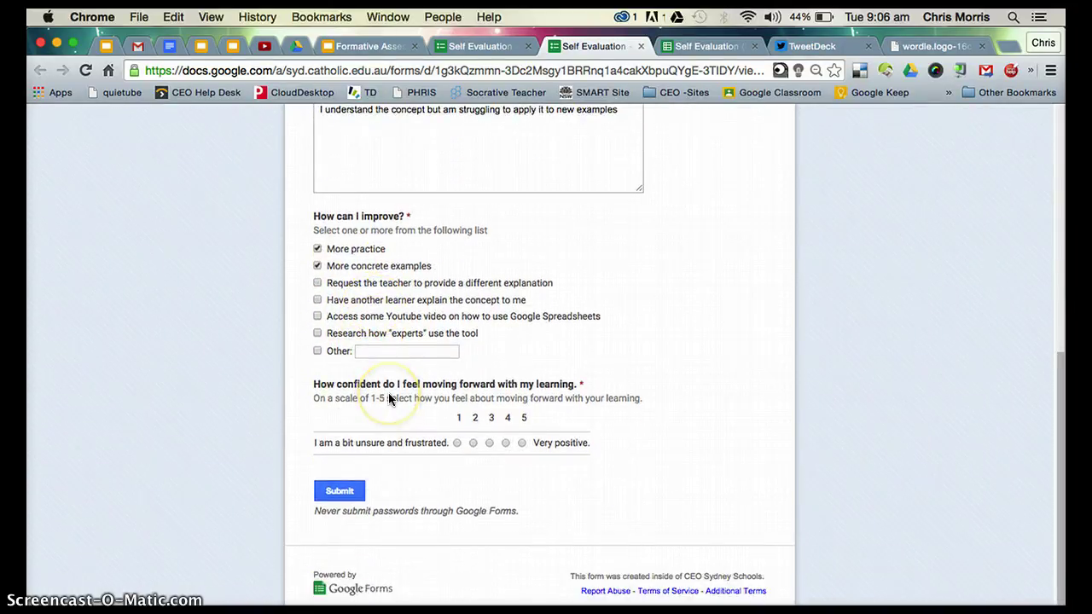
left_click(505, 443)
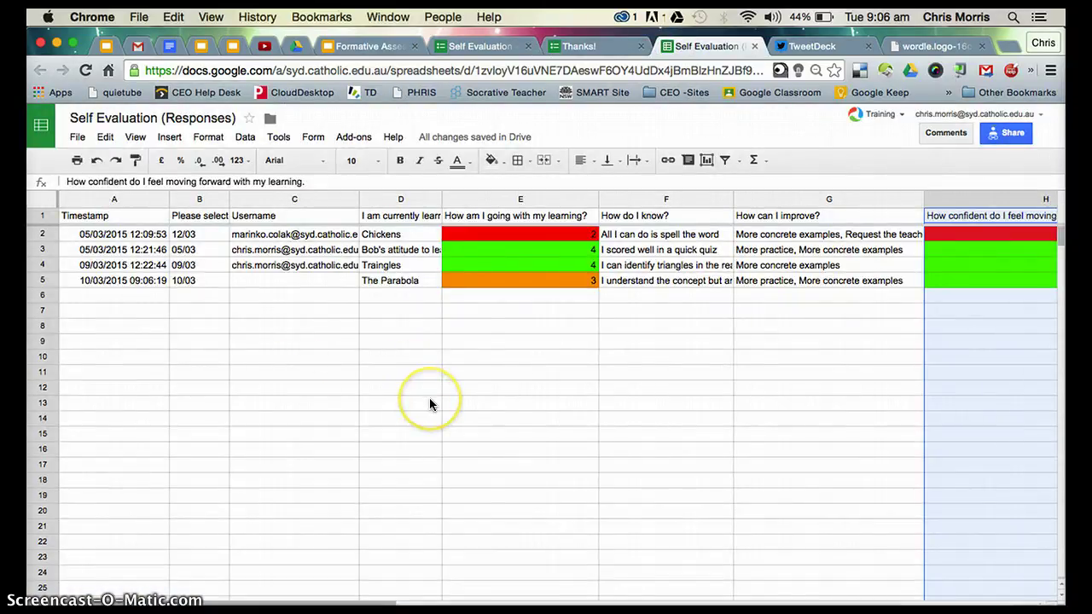
Examine the newly submitted response across its columns, including the colouring in columns E and H
scroll(429, 398, "right", 3)
scroll(282, 292, "left", 3)
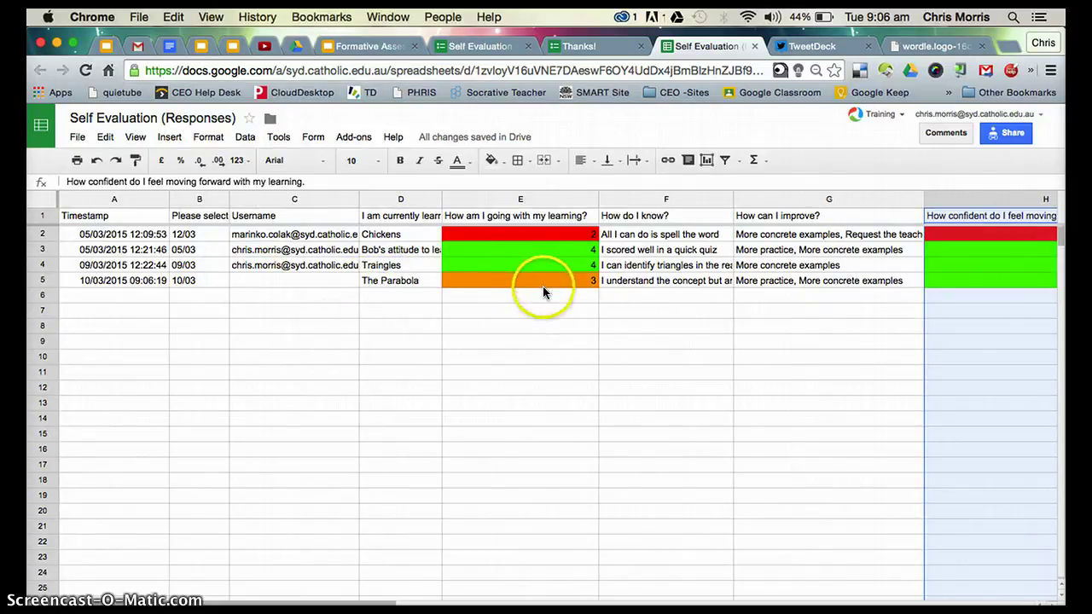
scroll(542, 285, "right", 3)
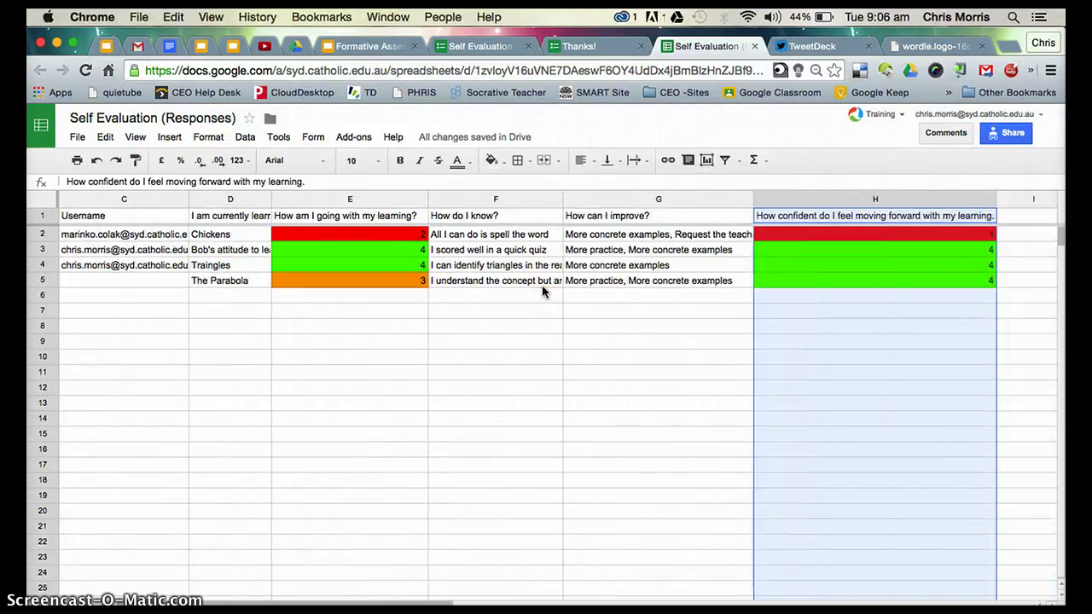
scroll(807, 275, "left", 3)
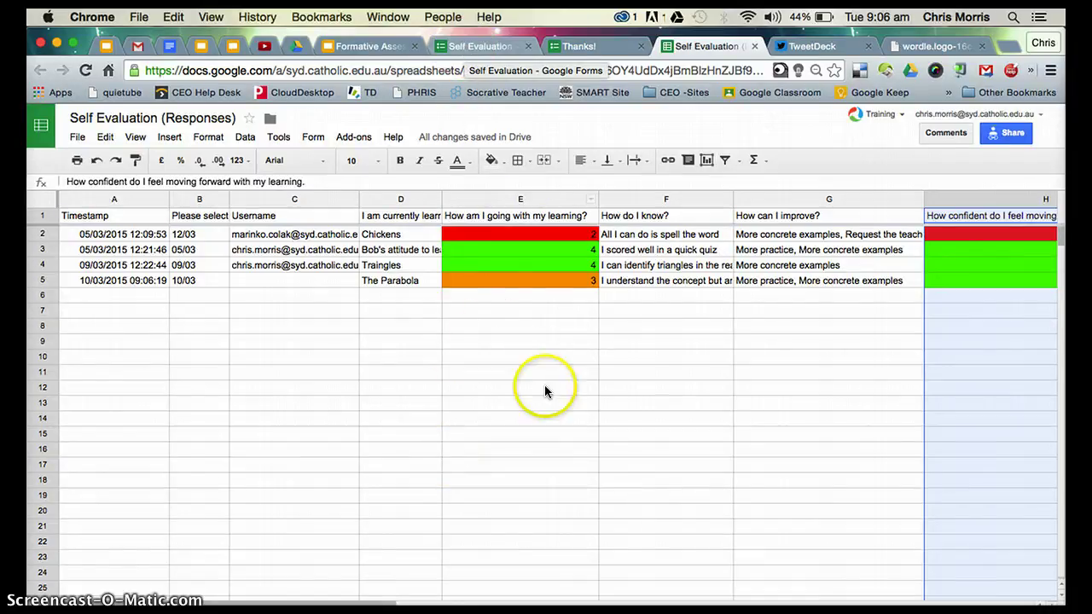
Return to the form editor and review the form settings and first questions
left_click(499, 47)
scroll(583, 290, "up", 5)
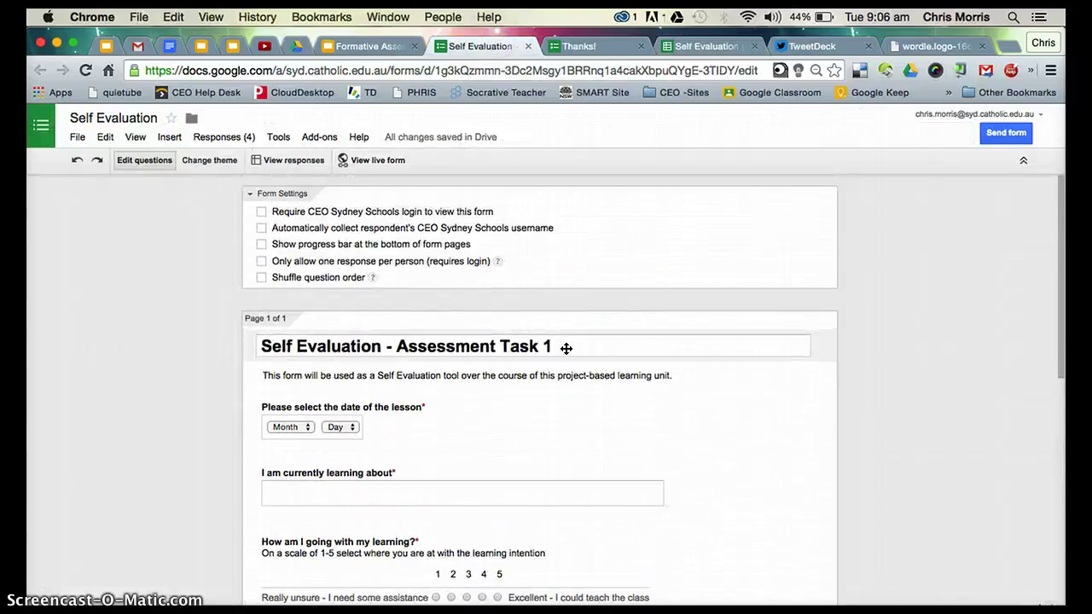
scroll(565, 348, "down", 1)
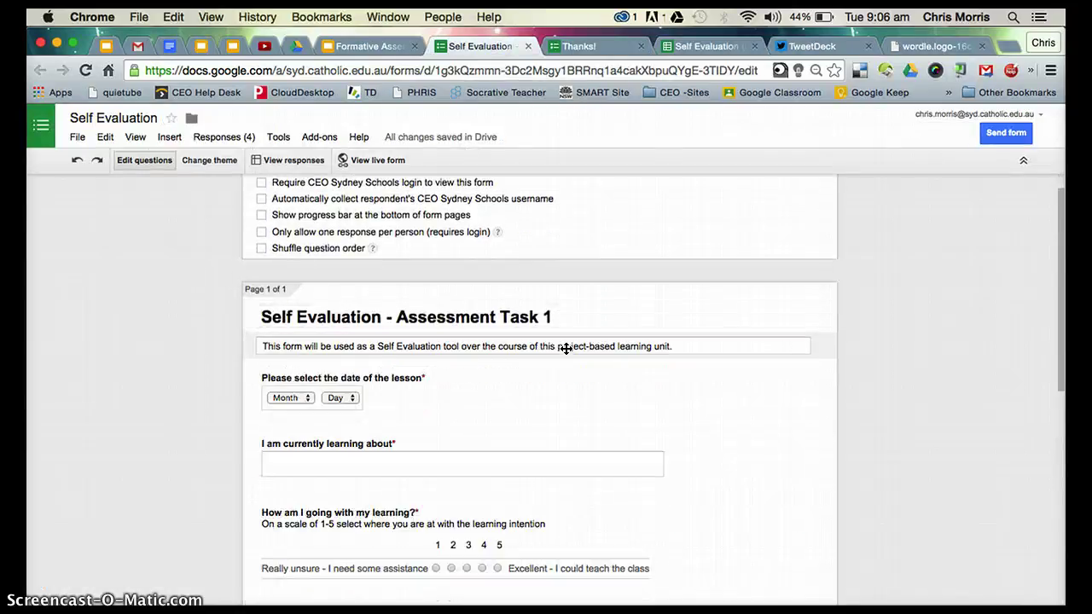